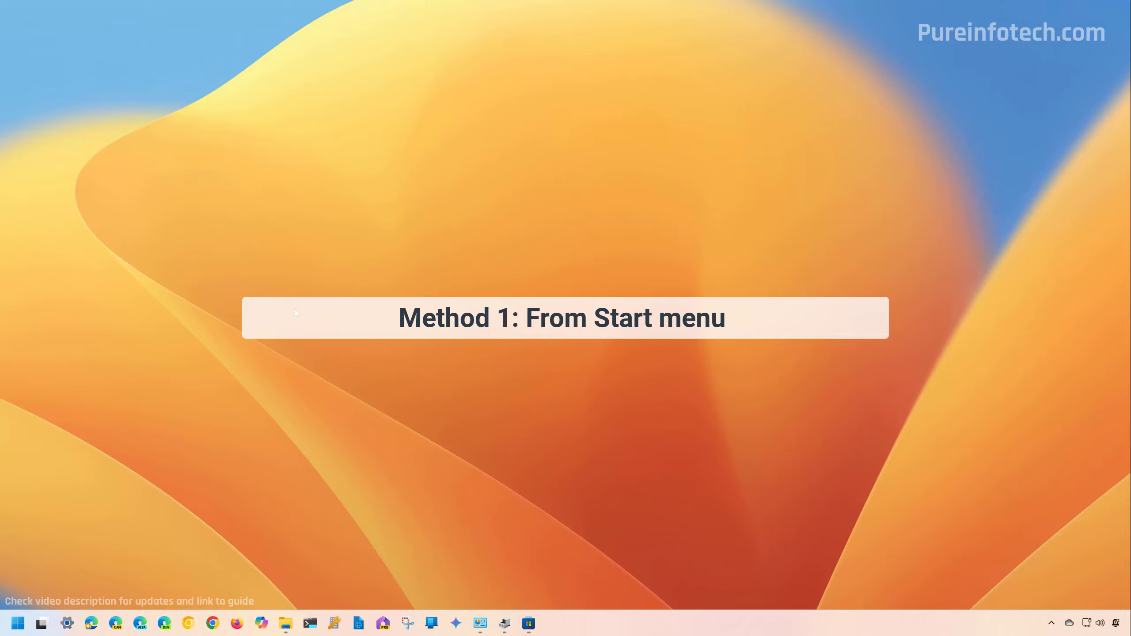
- Open the Start menu with the Windows key to begin the first Safe Mode method
{"action": "key", "text": "super"}
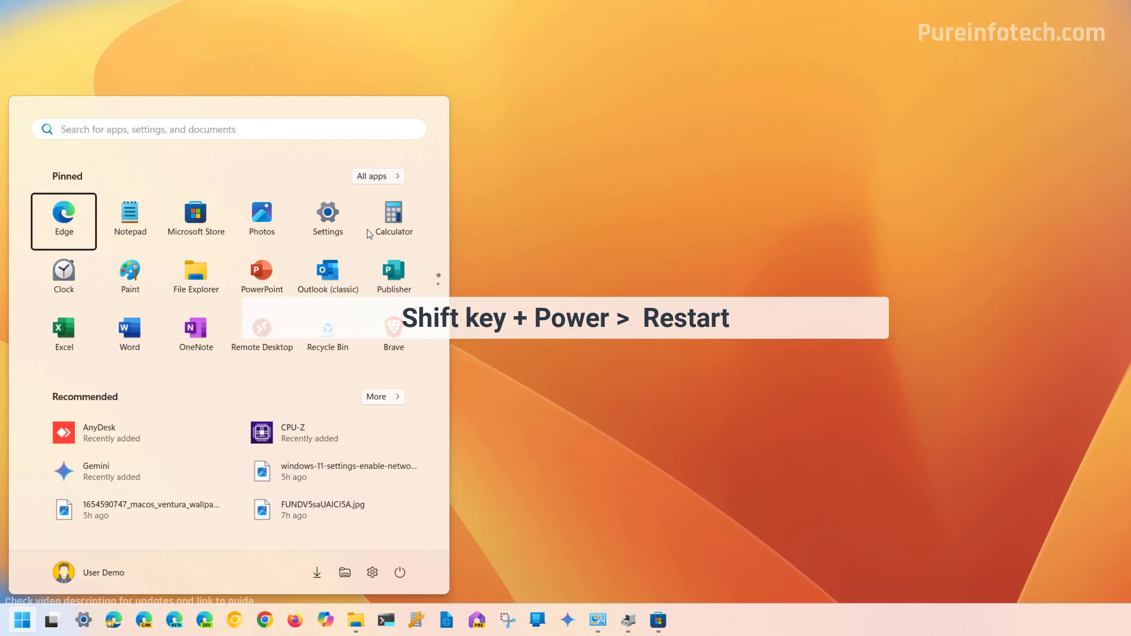
- Shift-restart from the Start menu's Power options, choosing Restart anyway despite another signed-in user
{"action": "left_click", "coordinate": [400, 572]}
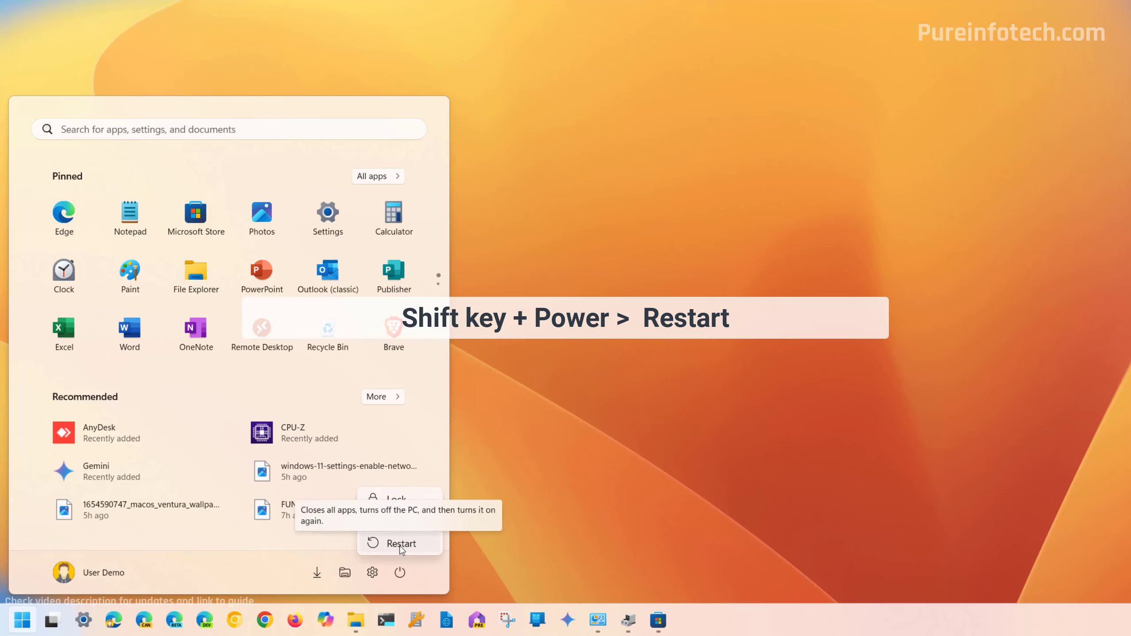
{"action": "left_click", "coordinate": [400, 544], "text": "shift"}
{"action": "left_click", "coordinate": [421, 542]}
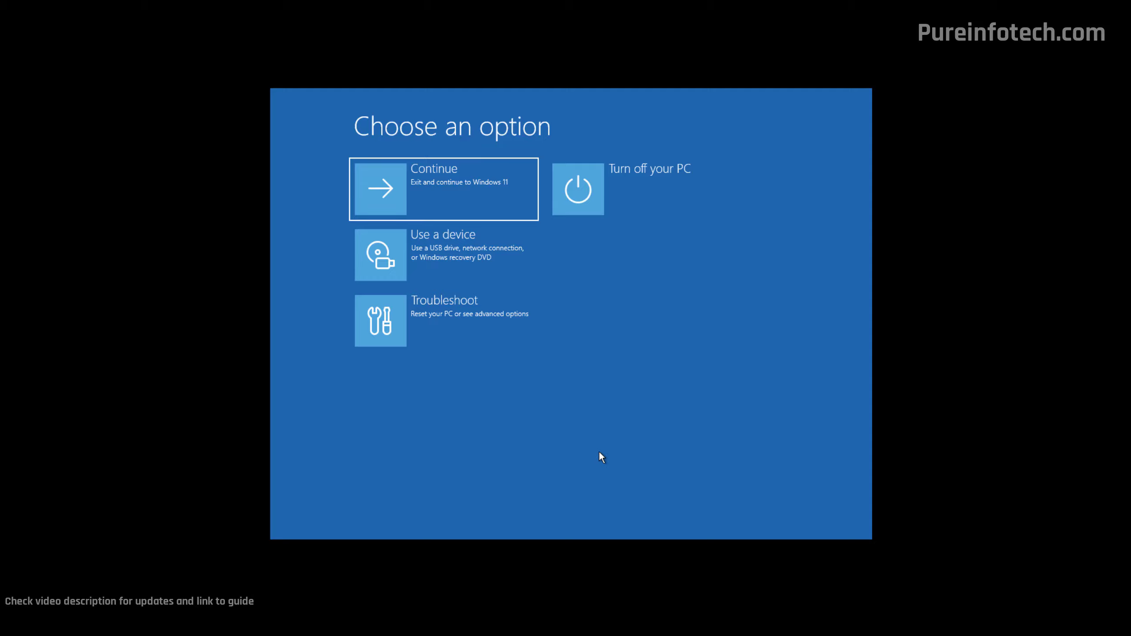
- Go to Troubleshoot > Advanced options > Startup Settings and restart to the numbered boot list
{"action": "left_click", "coordinate": [493, 315]}
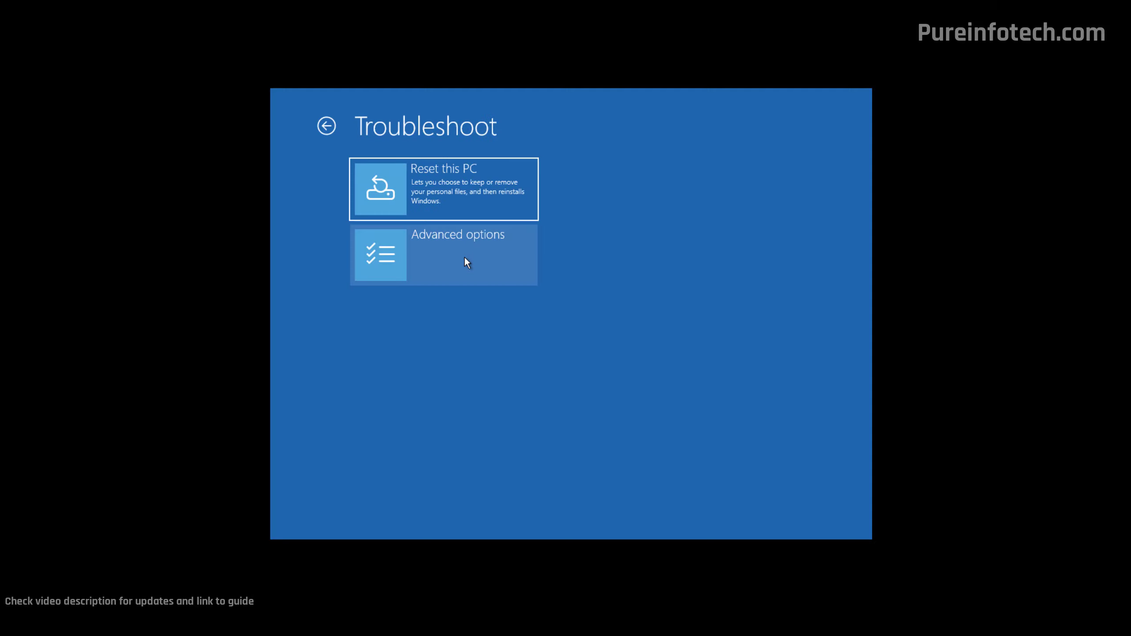
{"action": "left_click", "coordinate": [464, 258]}
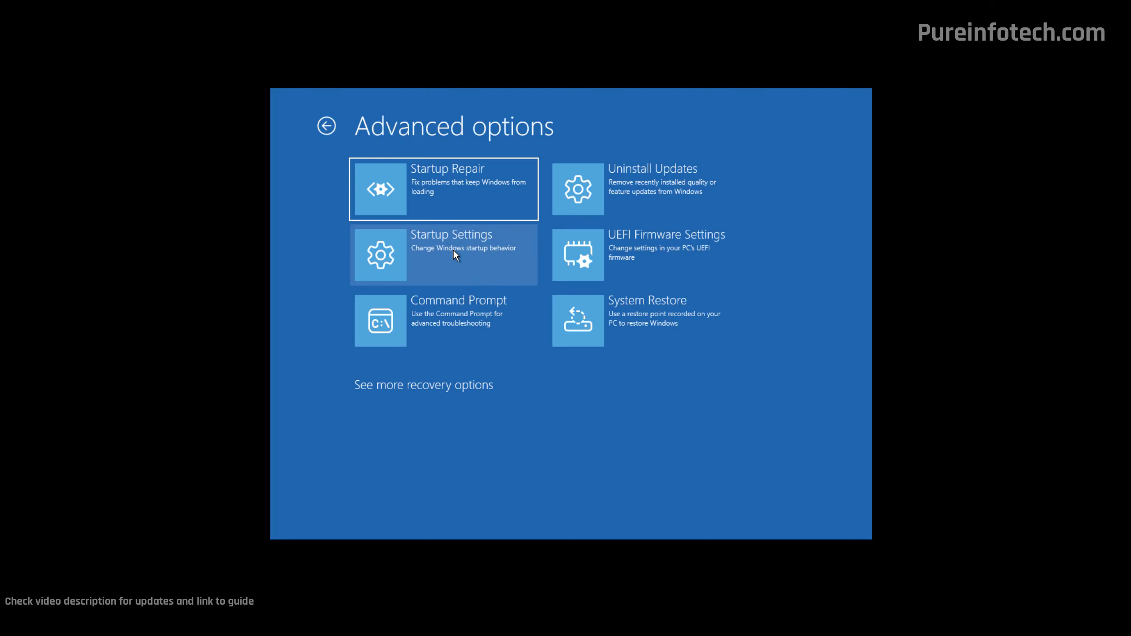
{"action": "left_click", "coordinate": [453, 251]}
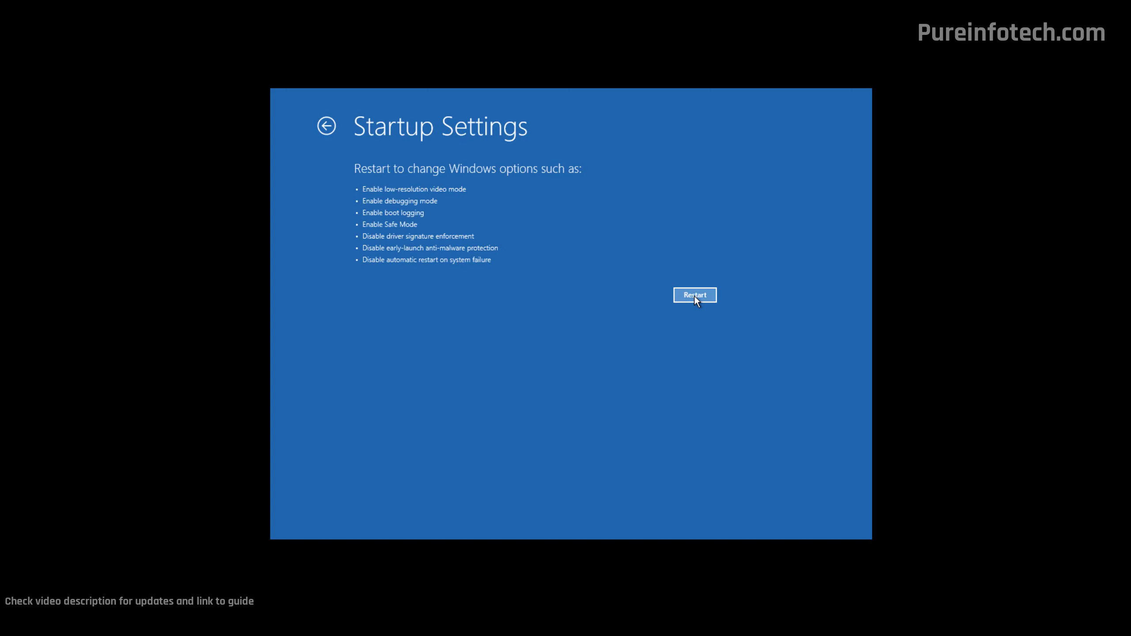
{"action": "left_click", "coordinate": [694, 296]}
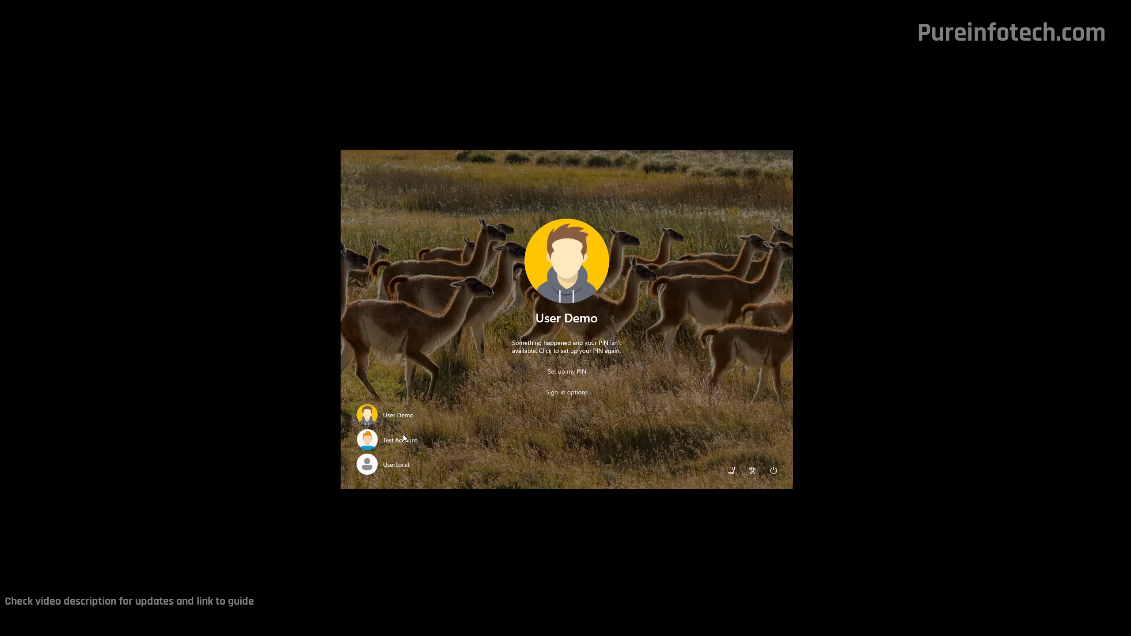
- Sign in to the other account in Safe Mode with its PIN and close Edge
{"action": "left_click", "coordinate": [403, 435]}
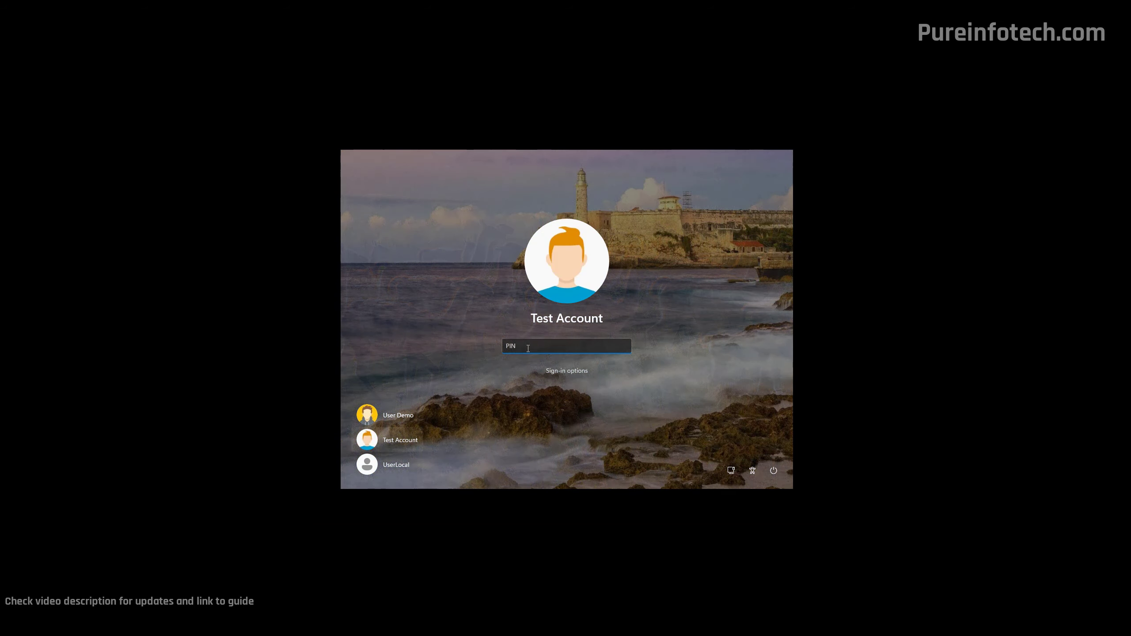
{"action": "type", "text": "1234"}
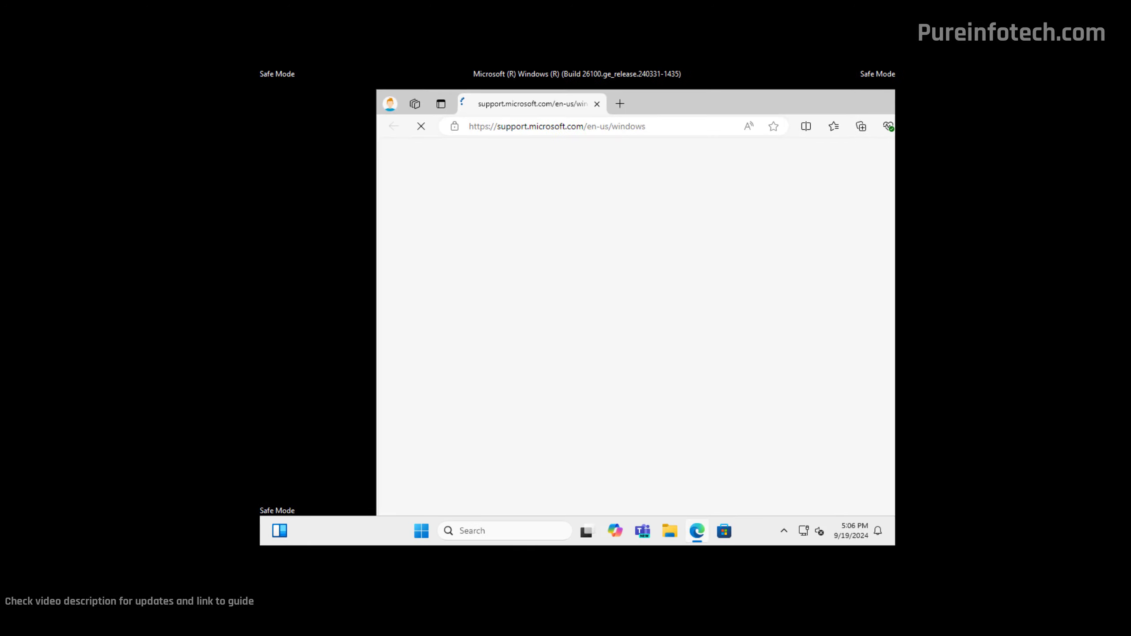
{"action": "key", "text": "alt+F4"}
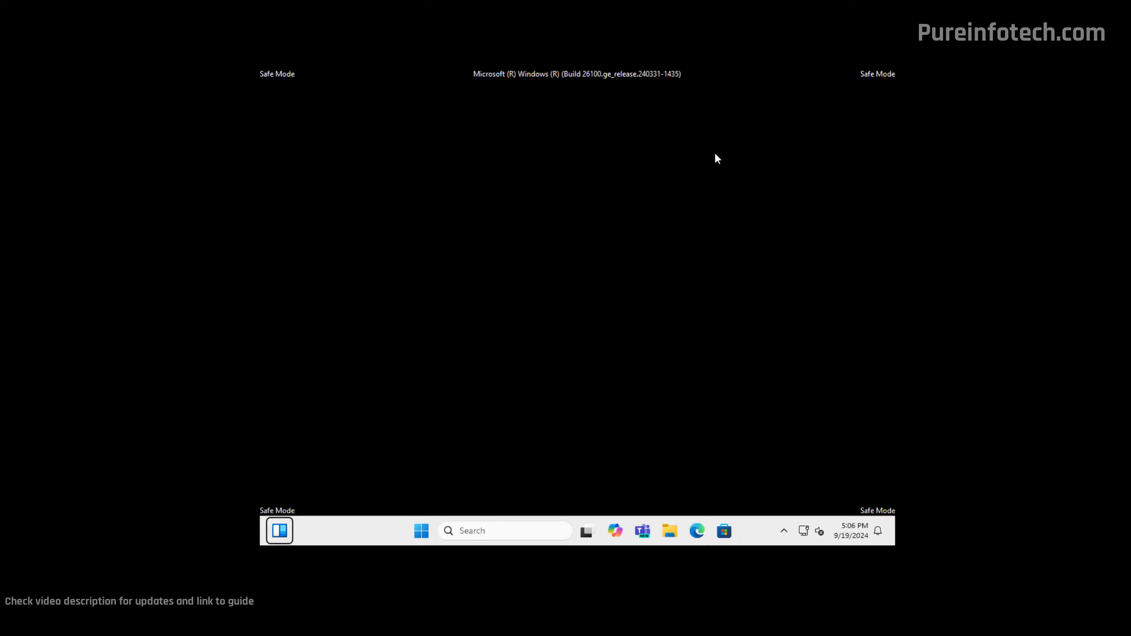
- Restart out of Safe Mode, confirming Restart anyway, and pick the other account at sign-in
{"action": "left_click", "coordinate": [421, 530]}
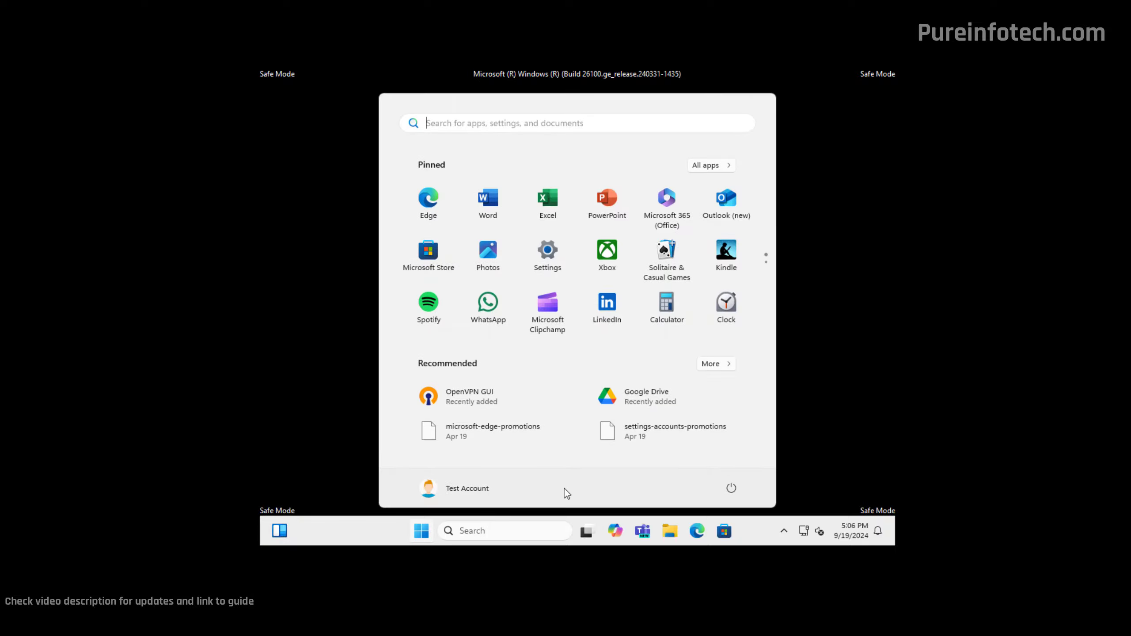
{"action": "left_click", "coordinate": [731, 488]}
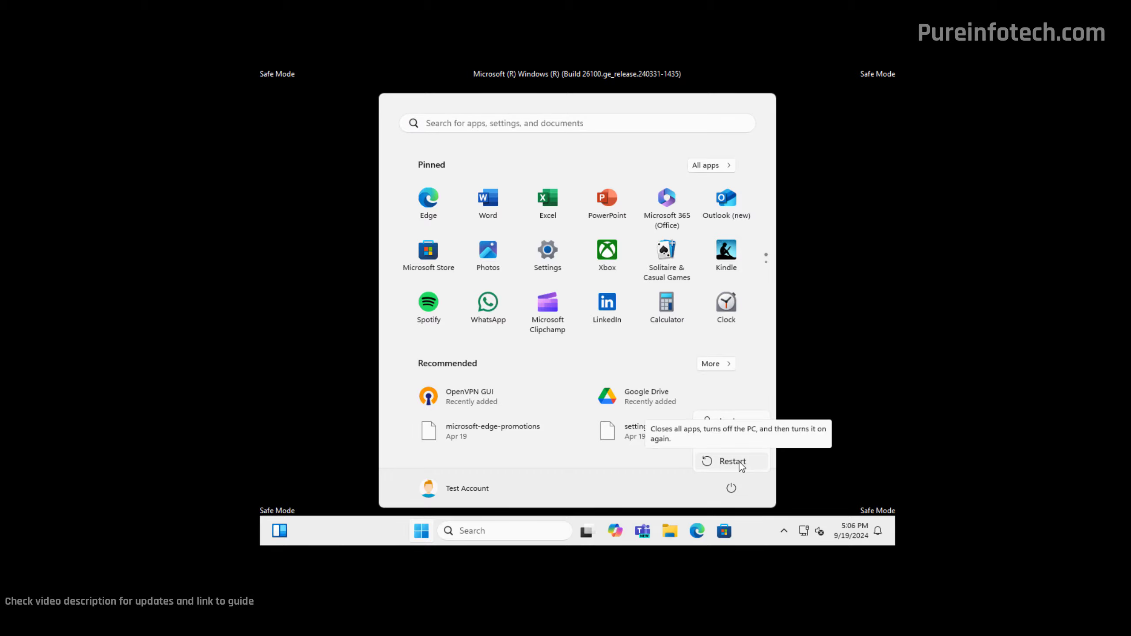
{"action": "left_click", "coordinate": [739, 463]}
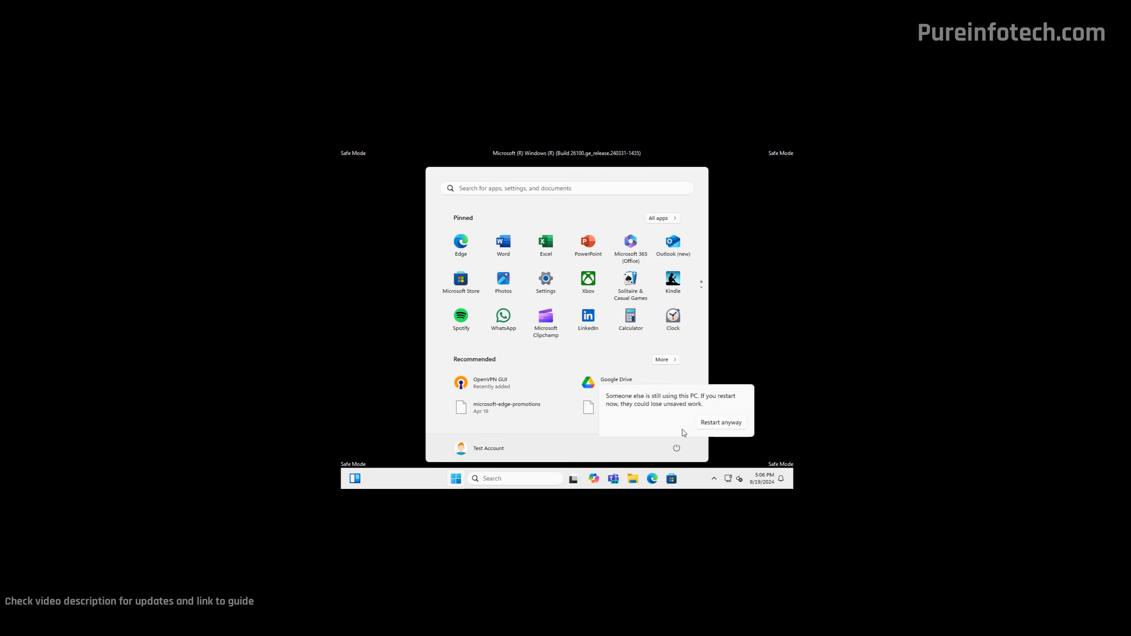
{"action": "left_click", "coordinate": [705, 427]}
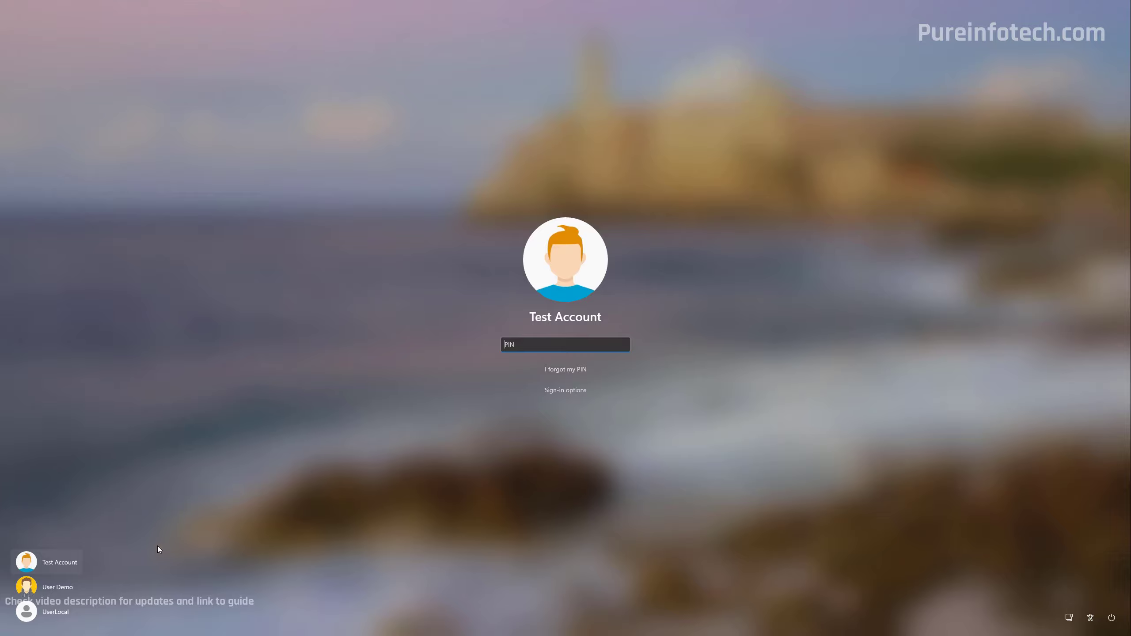
{"action": "left_click", "coordinate": [49, 586]}
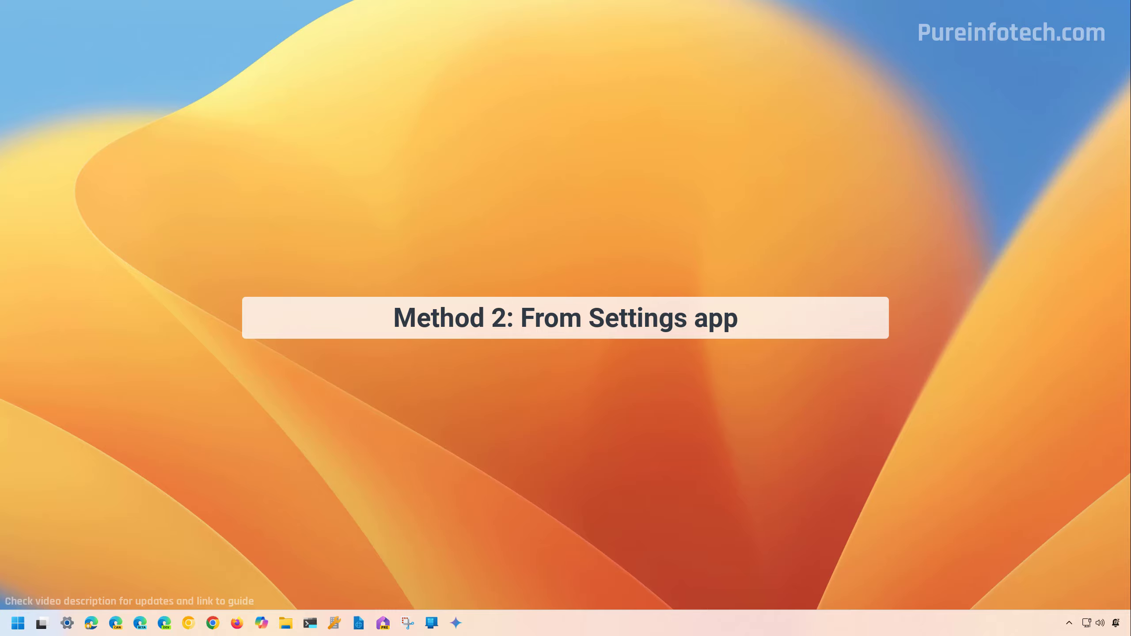
- Launch Settings from Start search and go to System > Recovery
{"action": "key", "text": "super"}
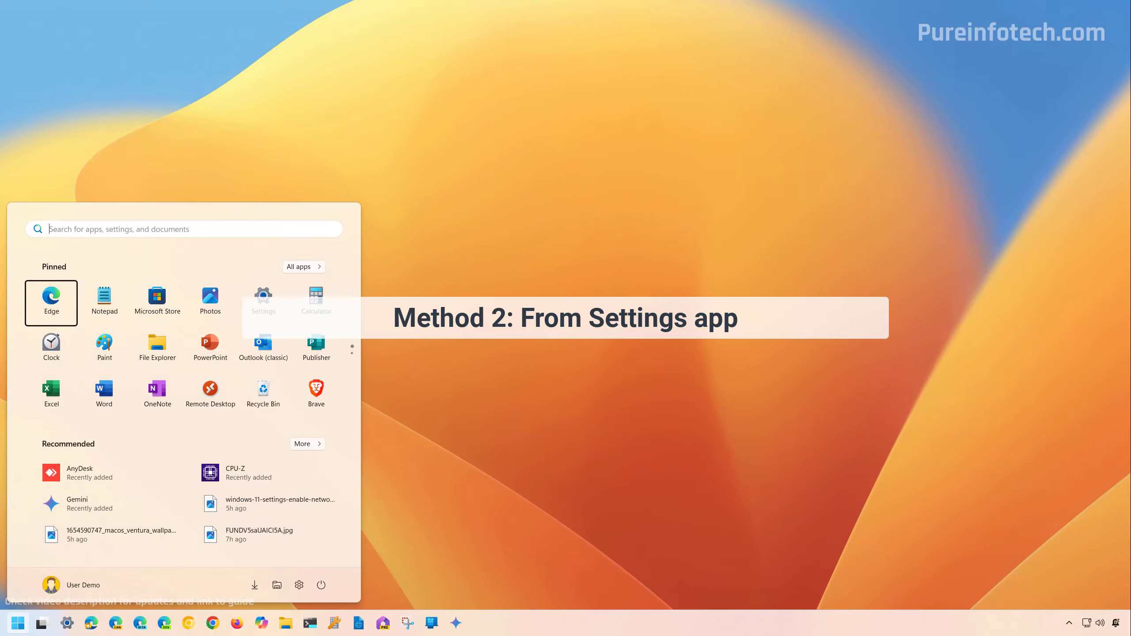
{"action": "type", "text": "settings"}
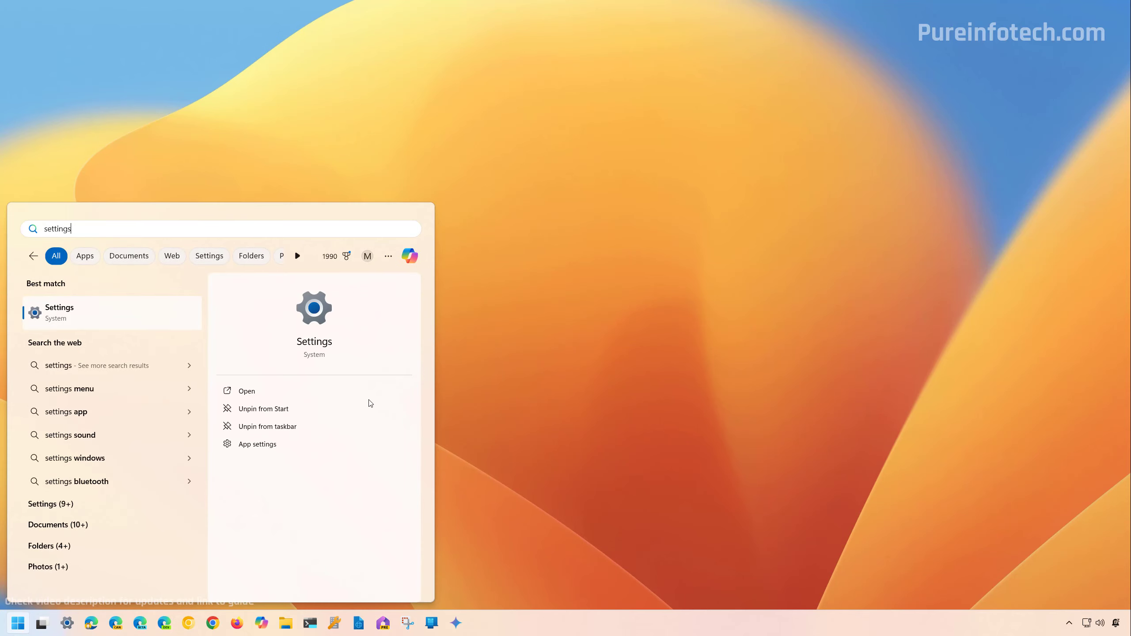
{"action": "key", "text": "Return"}
{"action": "left_click", "coordinate": [265, 231]}
{"action": "scroll", "coordinate": [477, 303], "scroll_direction": "down", "scroll_amount": 10}
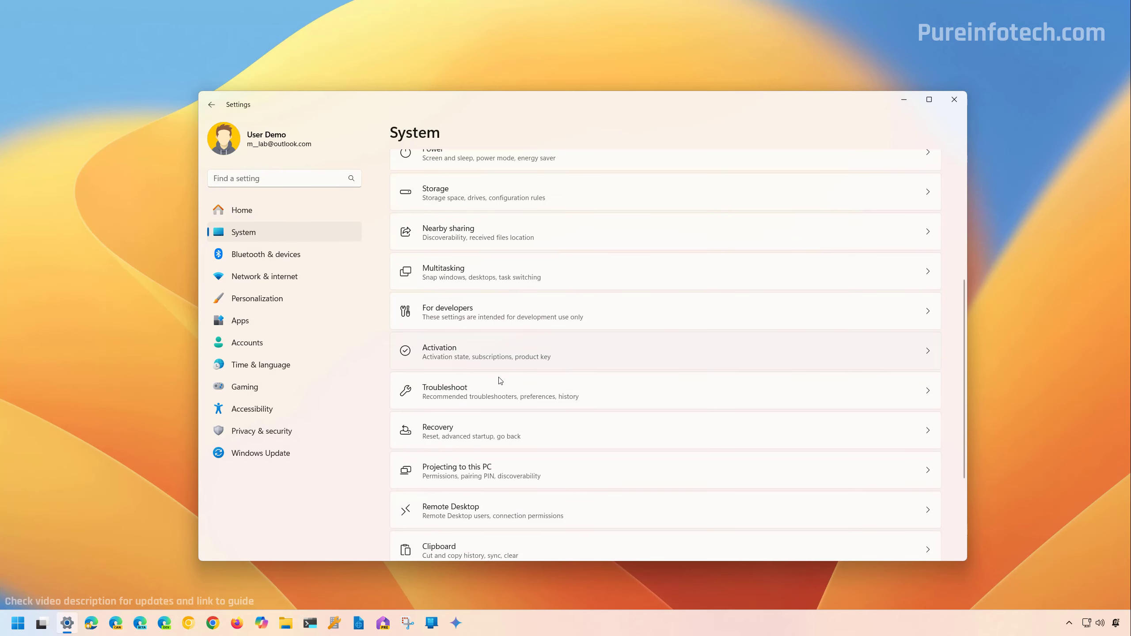
{"action": "left_click", "coordinate": [469, 429]}
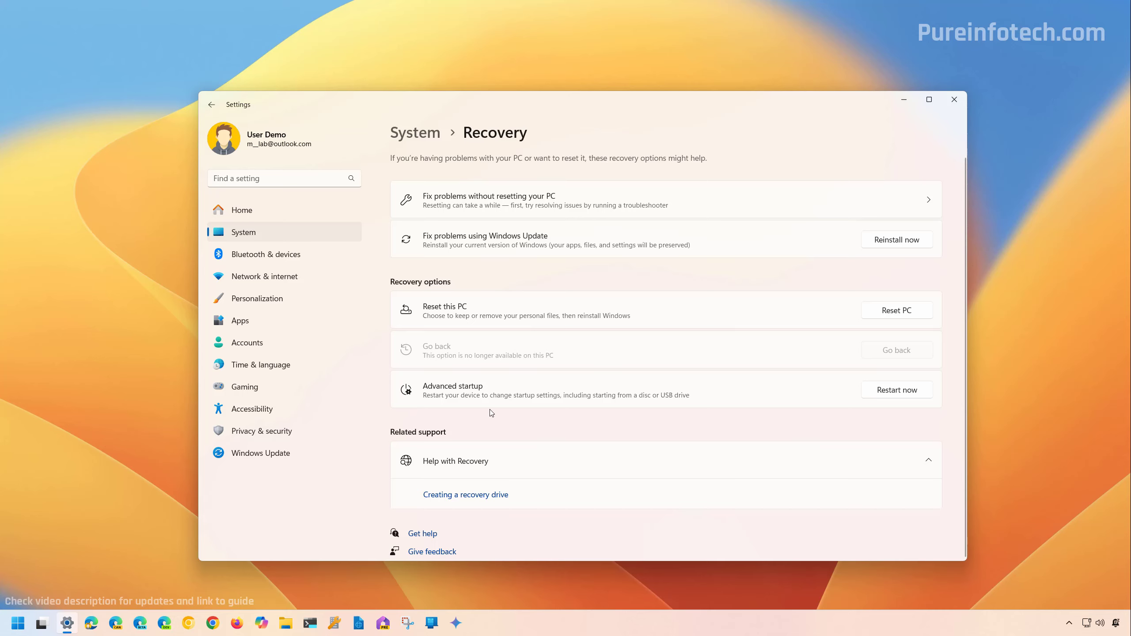
- Restart now under Advanced startup, confirming Restart now and Restart anyway
{"action": "left_click", "coordinate": [906, 394]}
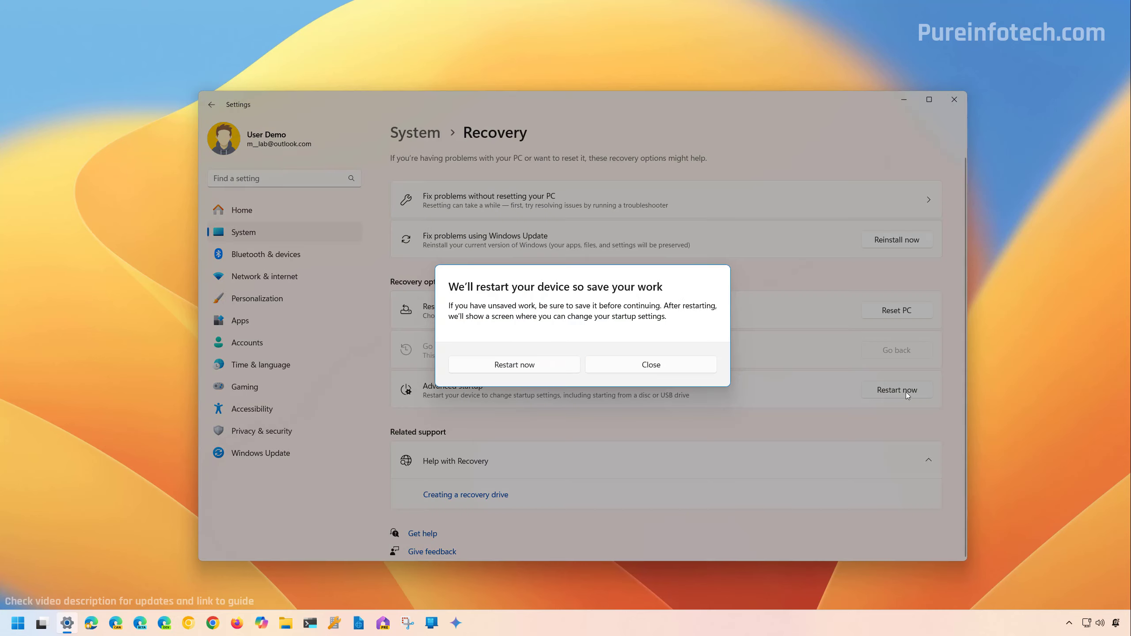
{"action": "left_click", "coordinate": [510, 367]}
{"action": "left_click", "coordinate": [605, 150]}
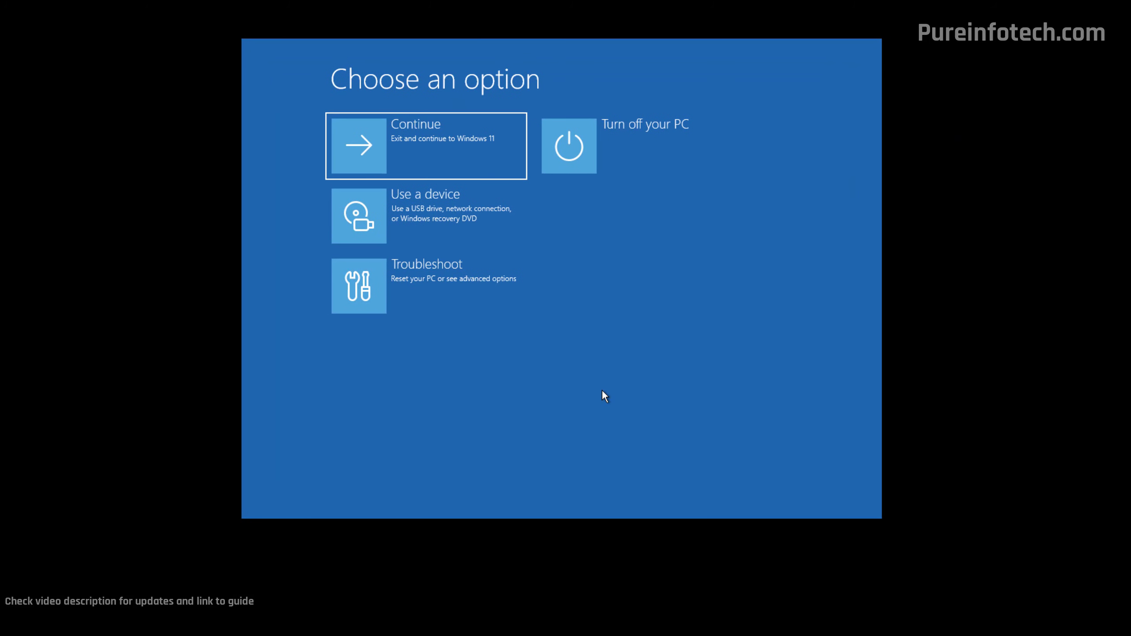
- Open Troubleshoot > Advanced options > Startup Settings and restart to show the boot options
{"action": "left_click", "coordinate": [413, 267]}
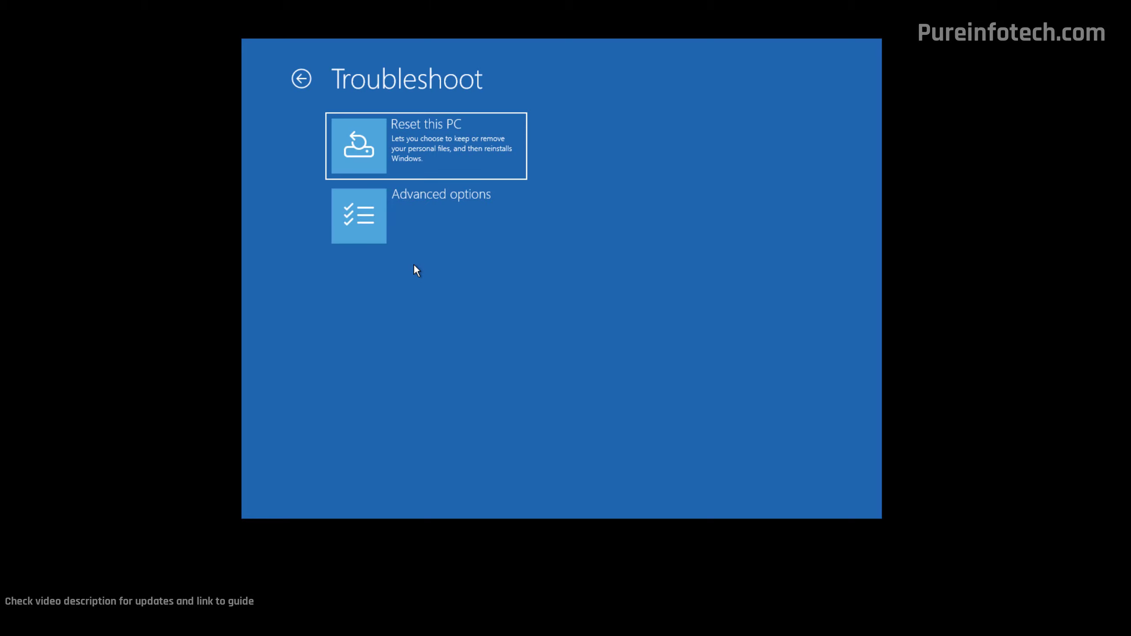
{"action": "left_click", "coordinate": [423, 215]}
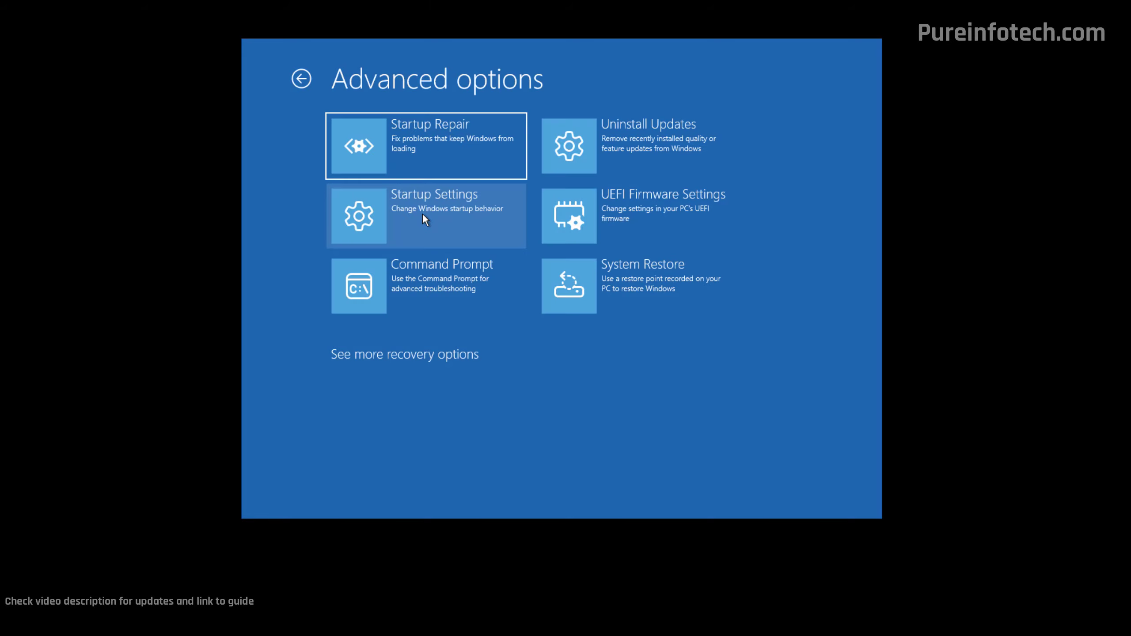
{"action": "left_click", "coordinate": [424, 218]}
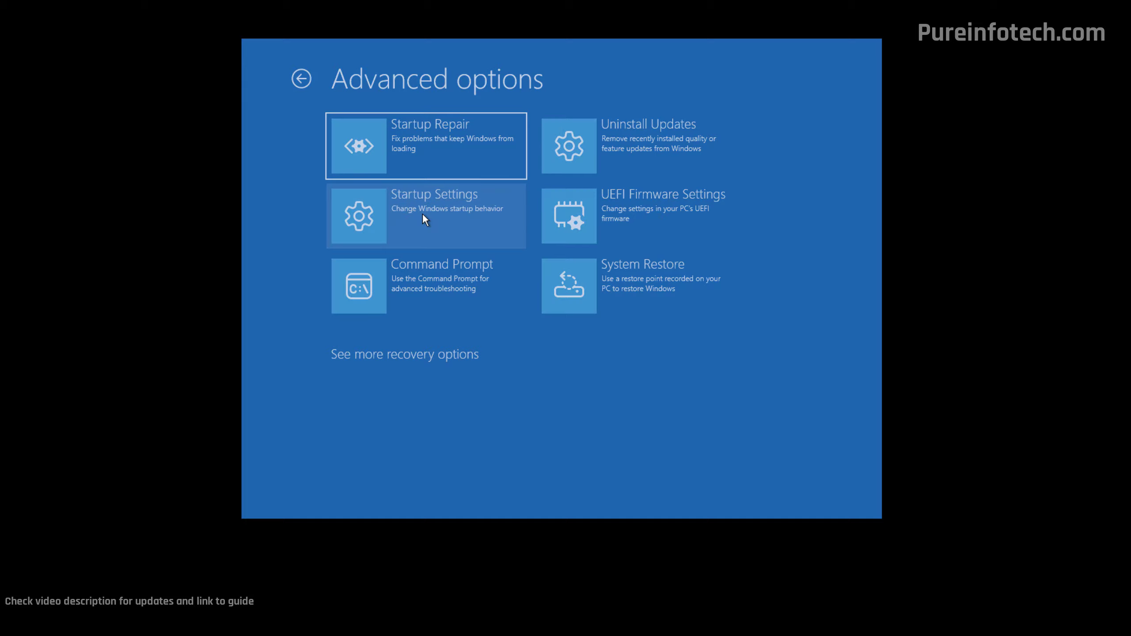
{"action": "left_click", "coordinate": [693, 259]}
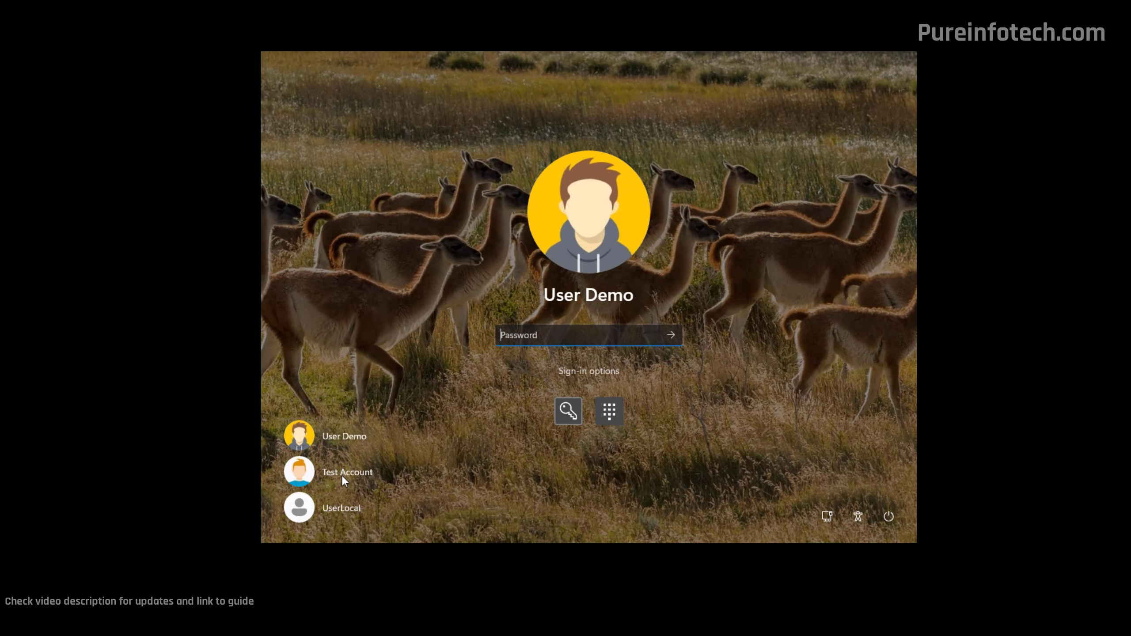
- Sign in to Test Account with its PIN in Safe Mode, then restart from Start > Power
{"action": "left_click", "coordinate": [341, 473]}
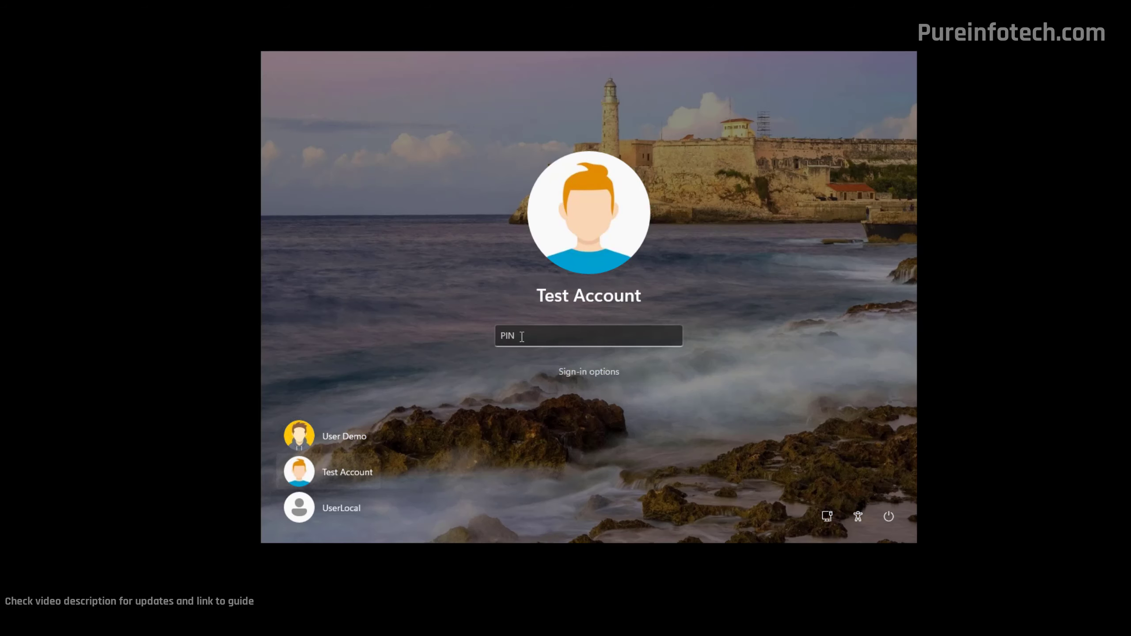
{"action": "type", "text": "123"}
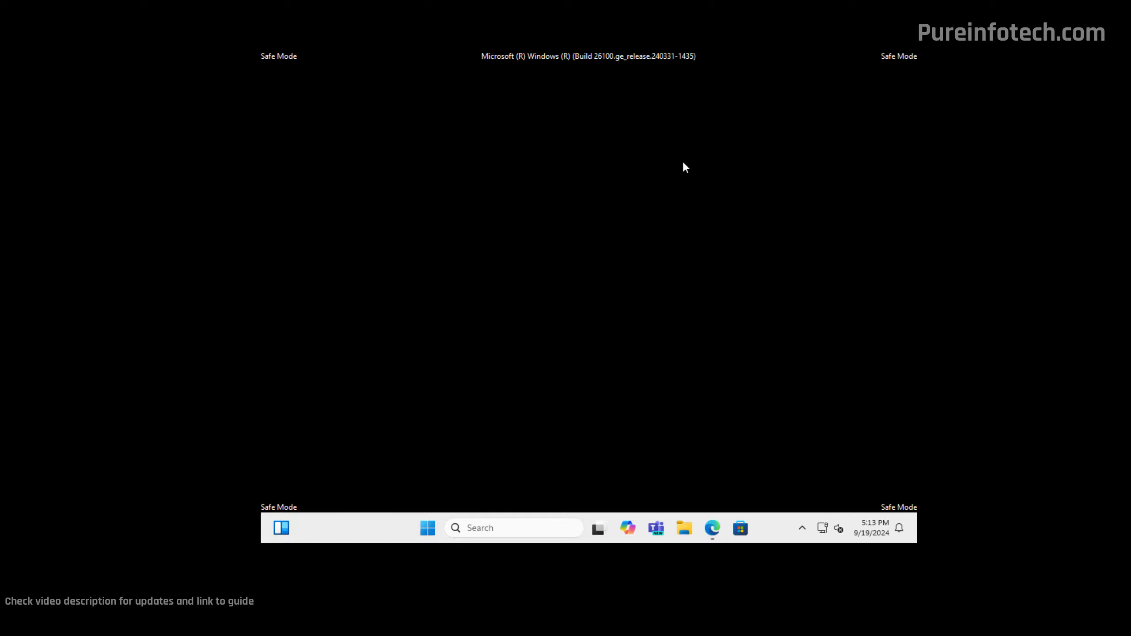
{"action": "left_click", "coordinate": [427, 528]}
{"action": "left_click", "coordinate": [747, 482]}
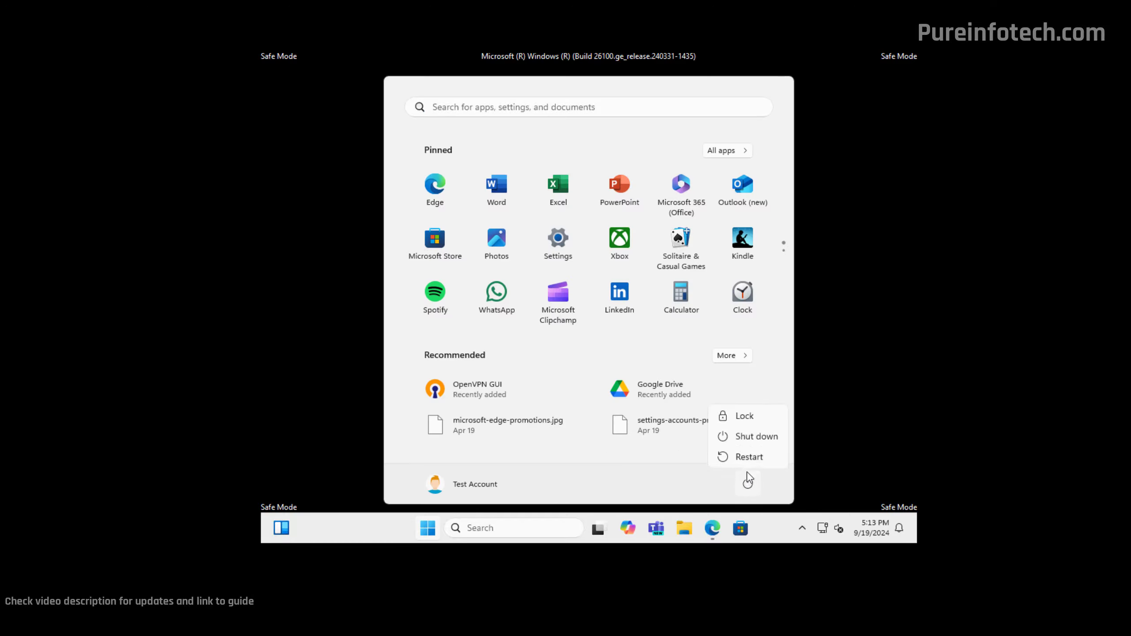
{"action": "left_click", "coordinate": [748, 456]}
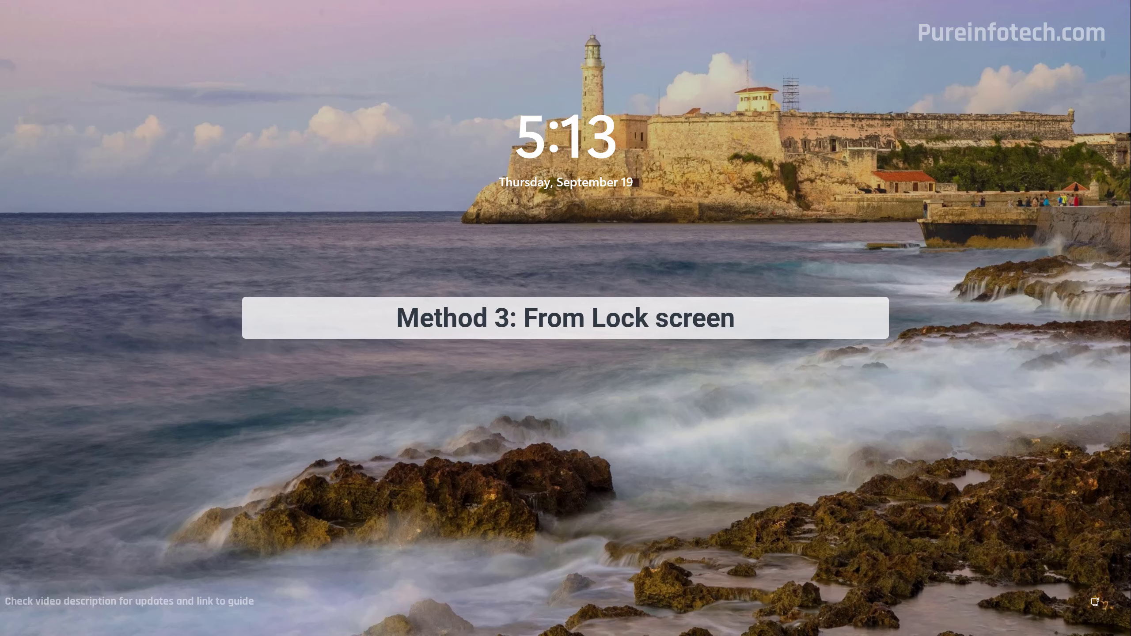
- Dismiss the lock screen and Shift-restart from the sign-in screen's Power button
{"action": "key", "text": "space"}
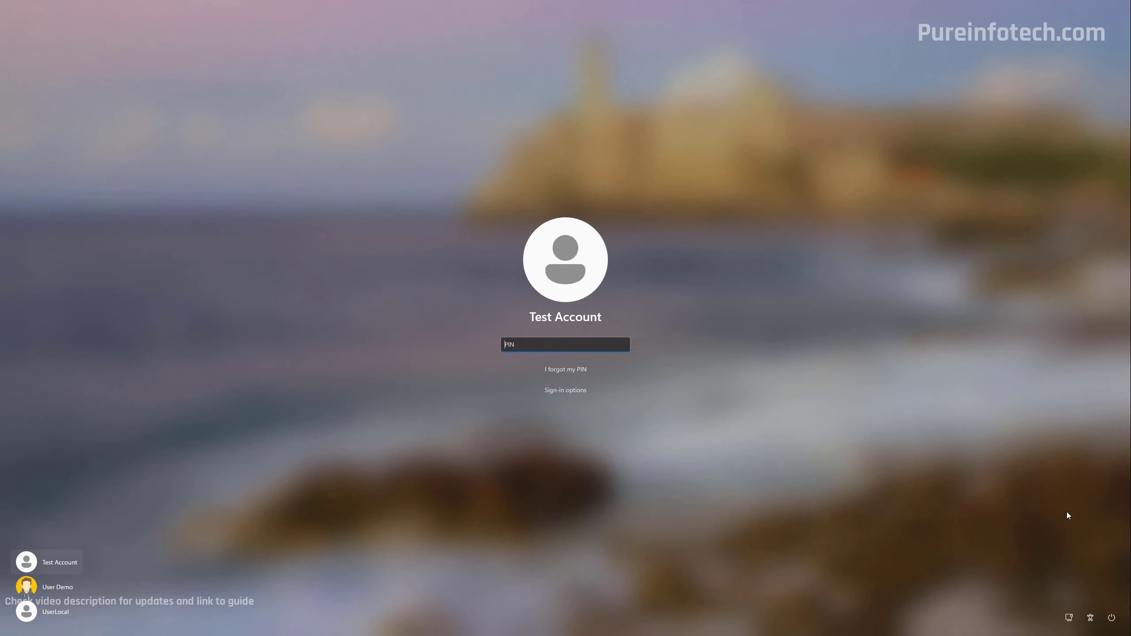
{"action": "left_click", "coordinate": [1114, 620]}
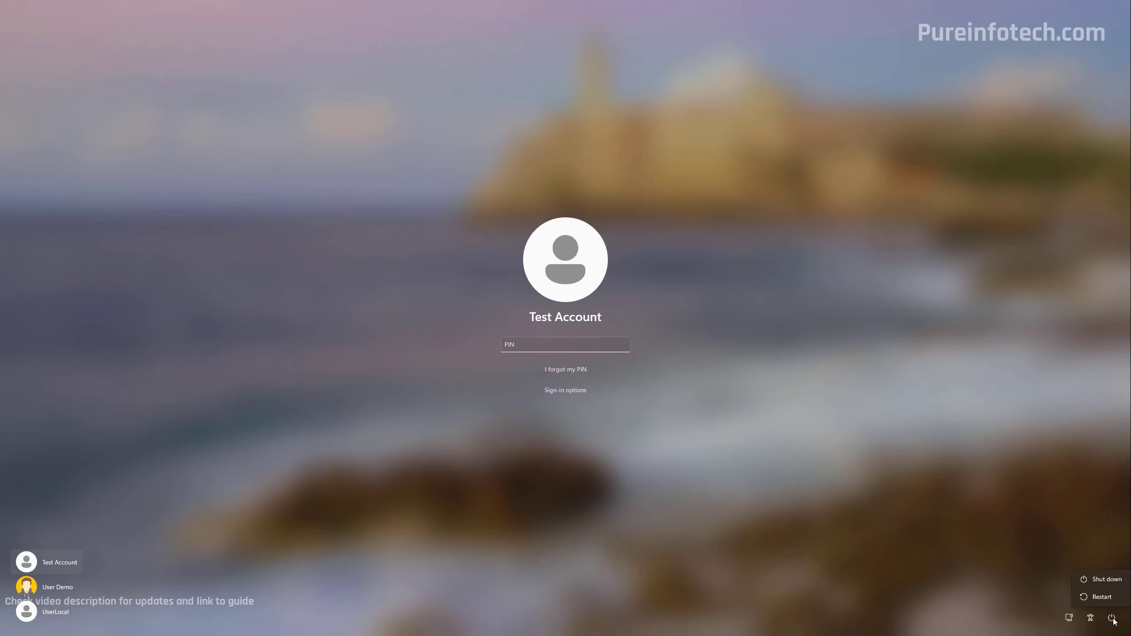
{"action": "left_click", "coordinate": [1104, 597]}
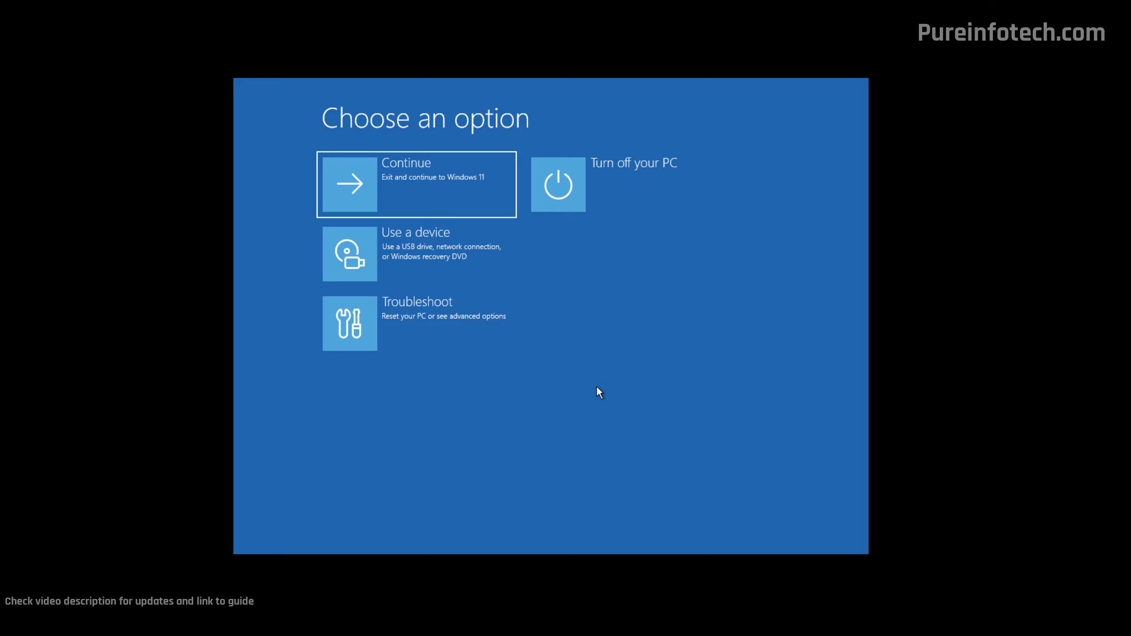
- Choose Troubleshoot > Advanced options > Startup Settings and restart to the numbered Safe Mode list
{"action": "left_click", "coordinate": [467, 312]}
{"action": "left_click", "coordinate": [441, 262]}
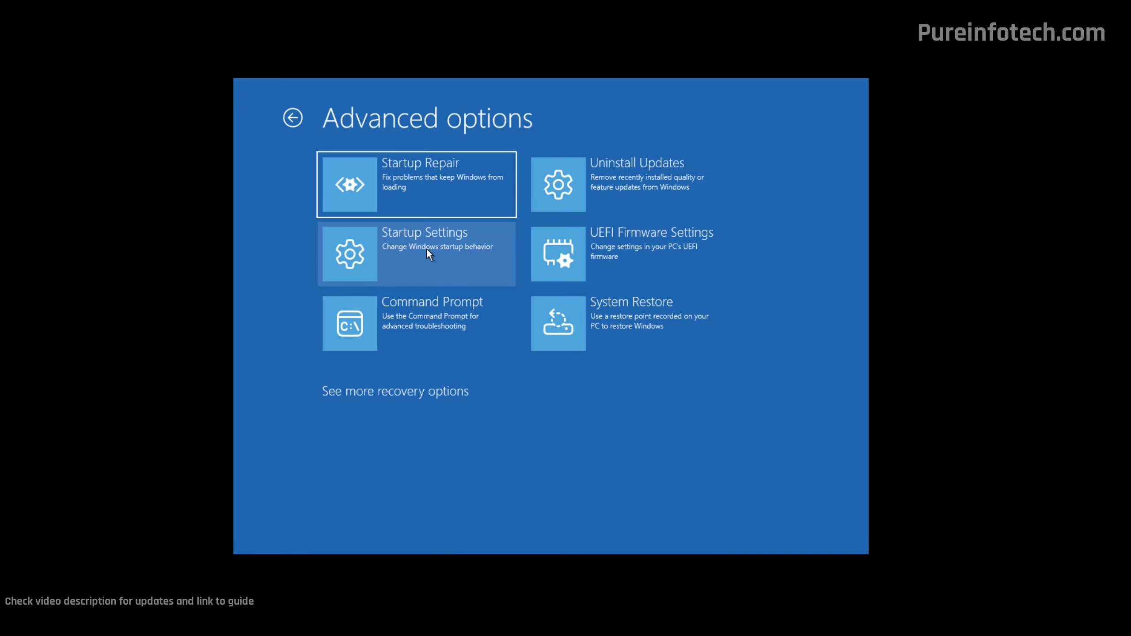
{"action": "left_click", "coordinate": [426, 248]}
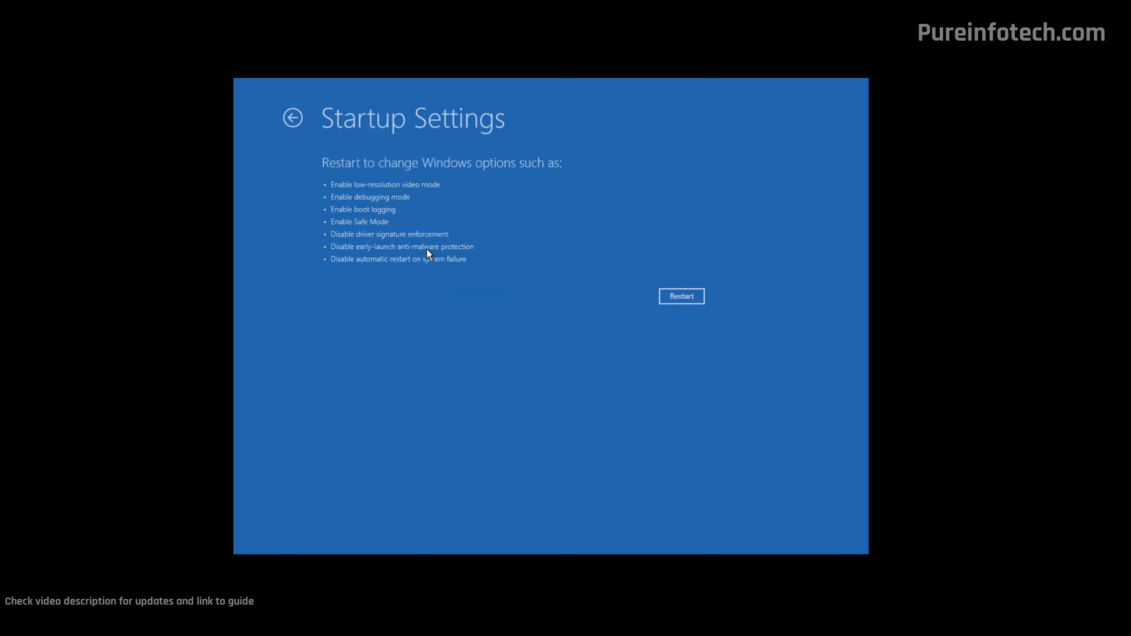
{"action": "left_click", "coordinate": [681, 297]}
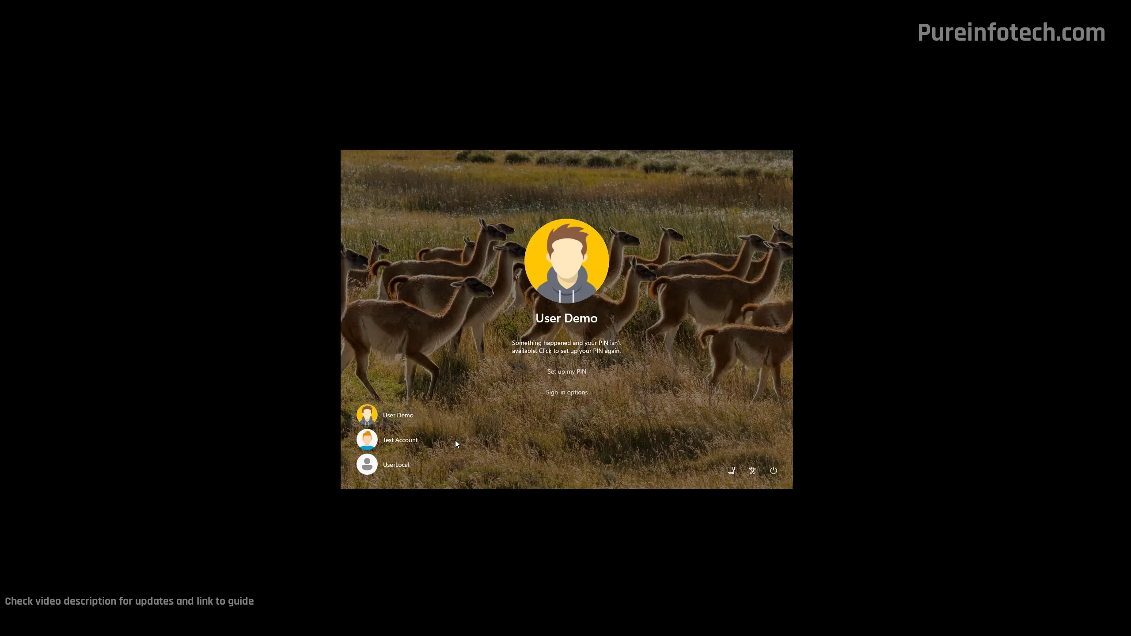
- Sign in to Test Account in Safe Mode, then restart via Start > Power > Restart
{"action": "left_click", "coordinate": [455, 440]}
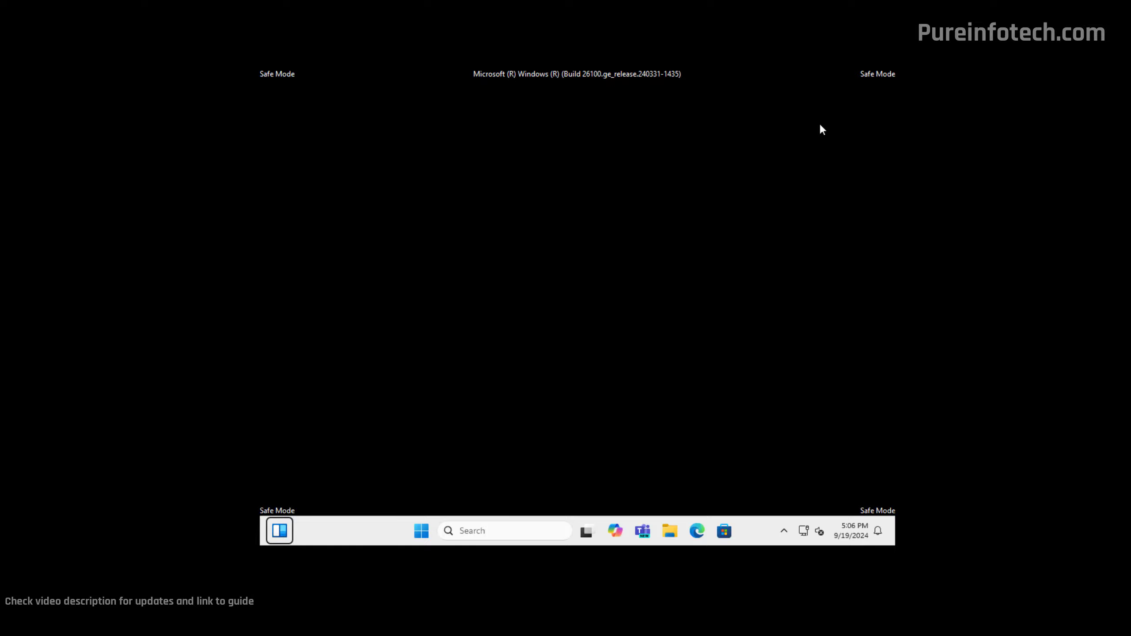
{"action": "left_click", "coordinate": [421, 530]}
{"action": "left_click", "coordinate": [738, 488]}
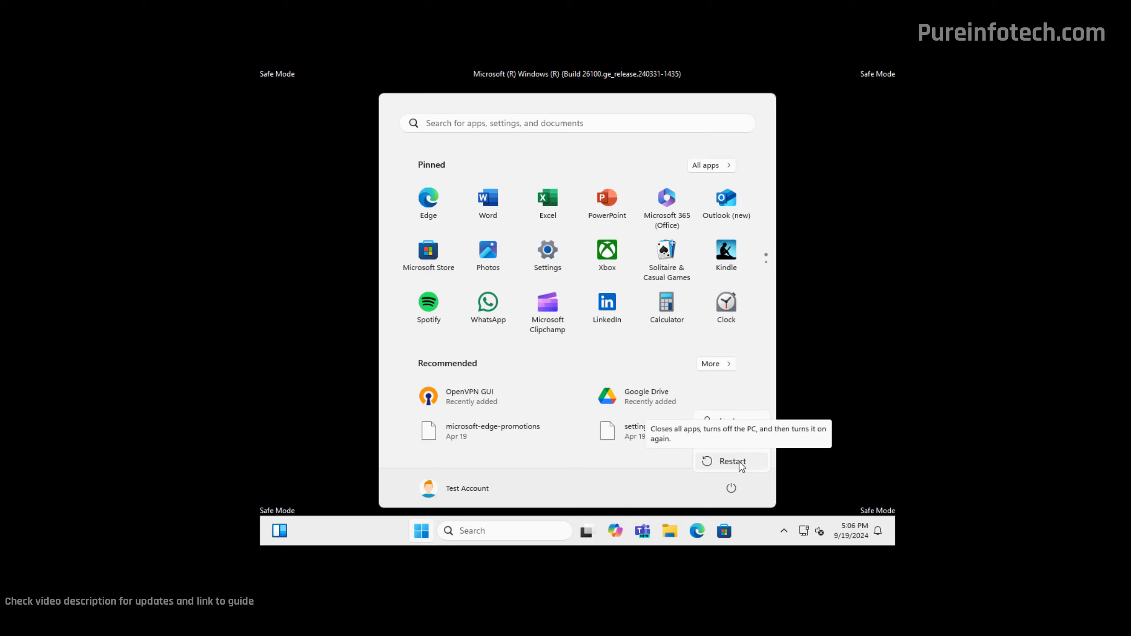
{"action": "left_click", "coordinate": [734, 462]}
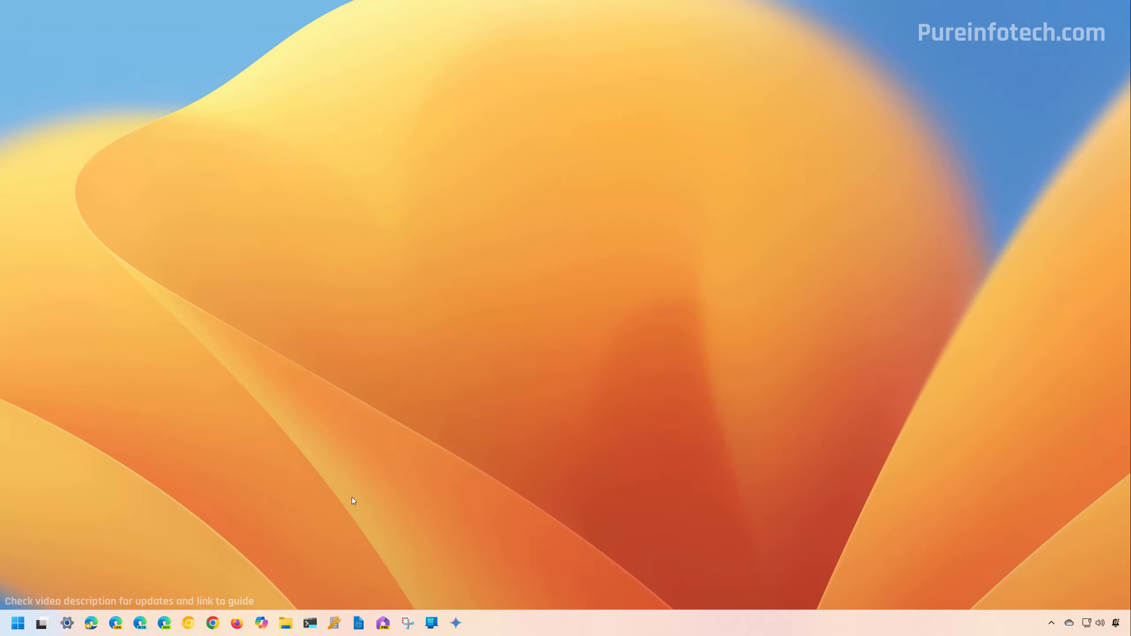
- In an administrator Terminal Preview, run 'bcdedit /set {bootmgr} displaybootmenu yes' to enable the boot menu
{"action": "key", "text": "super"}
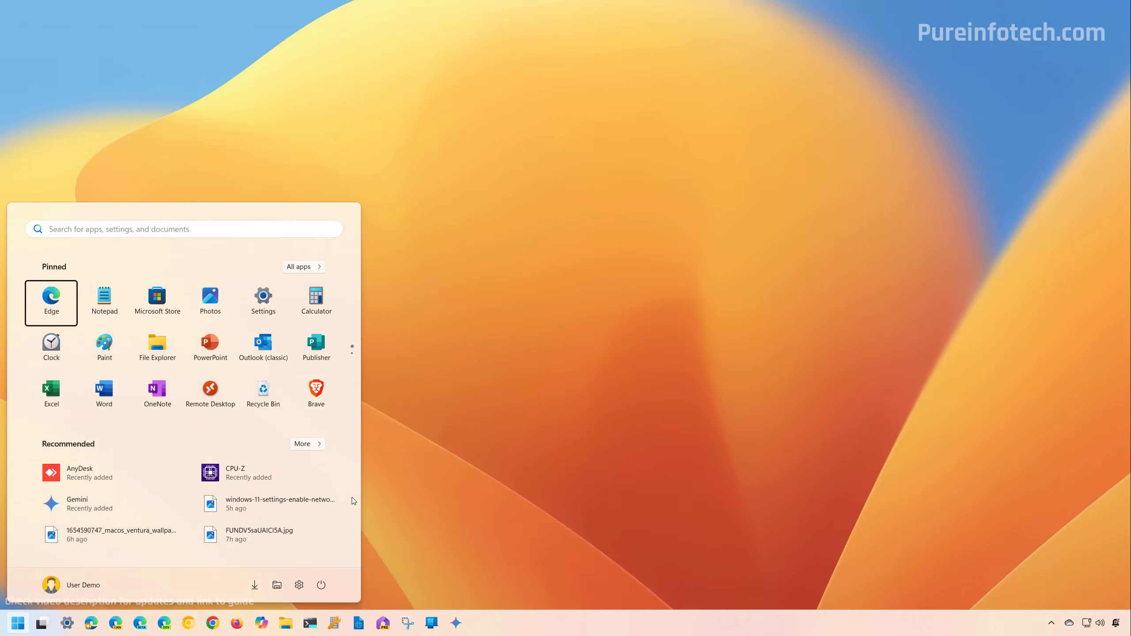
{"action": "type", "text": "term"}
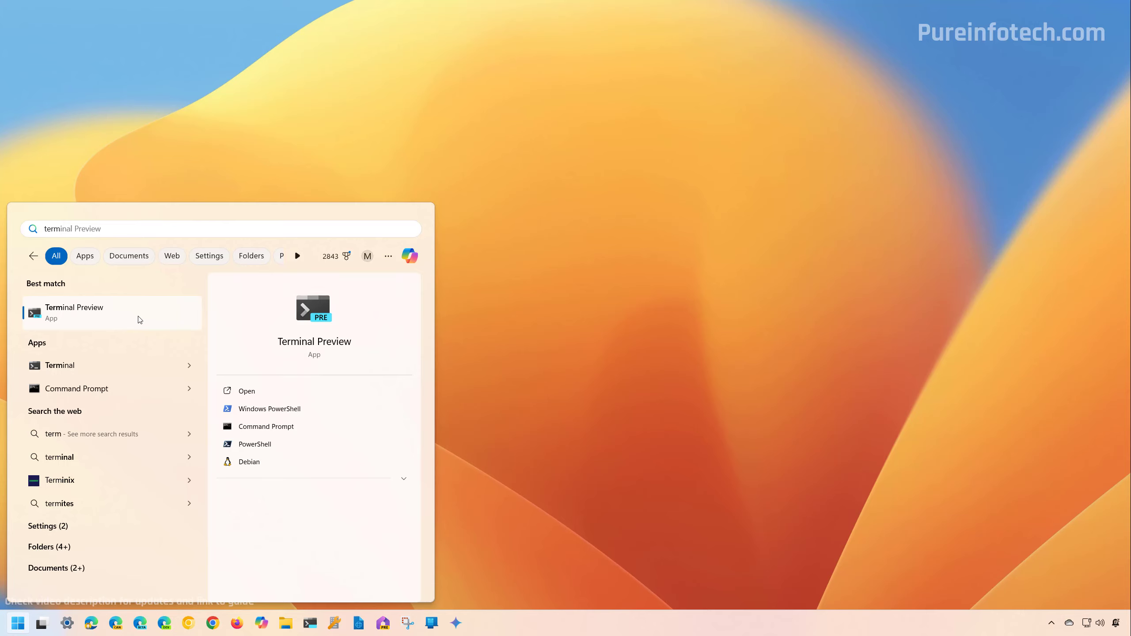
{"action": "right_click", "coordinate": [138, 317]}
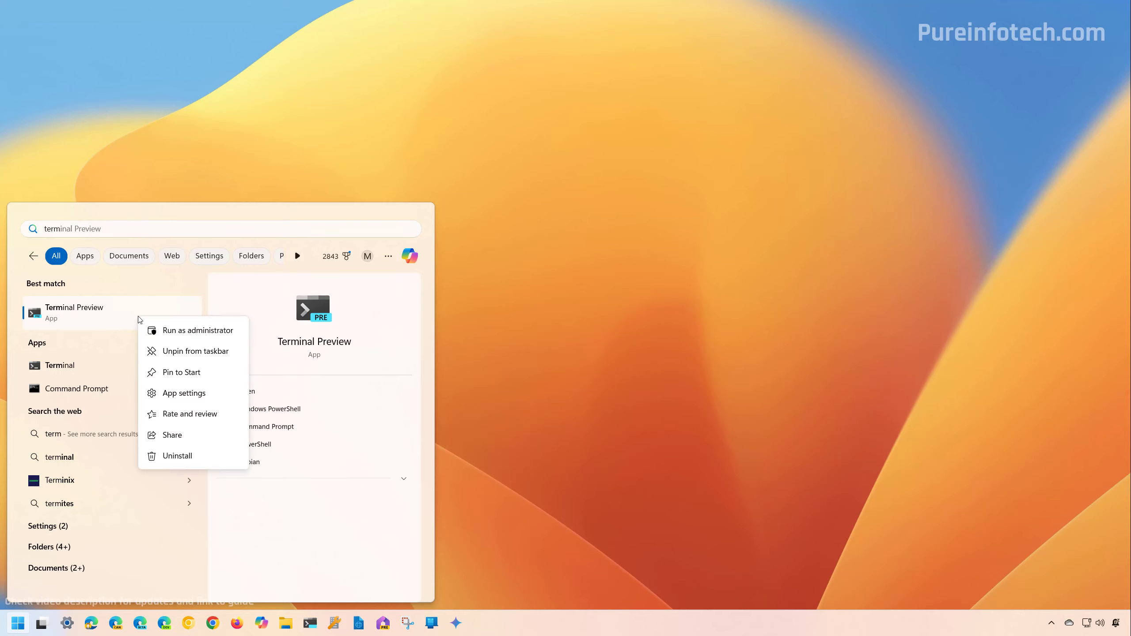
{"action": "left_click", "coordinate": [185, 330]}
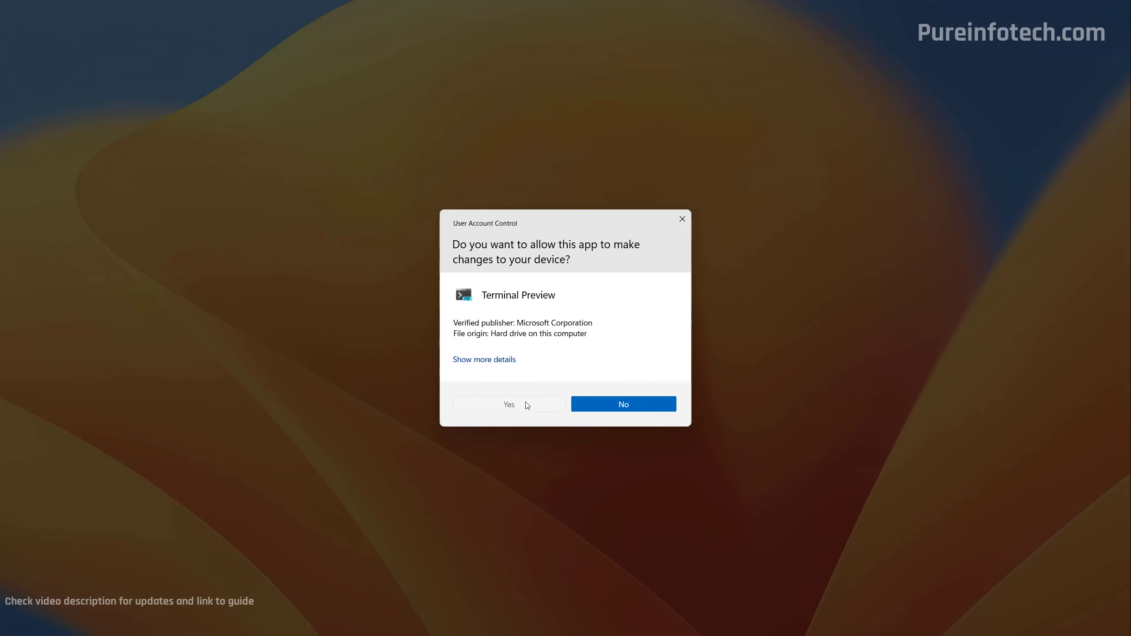
{"action": "left_click", "coordinate": [526, 404]}
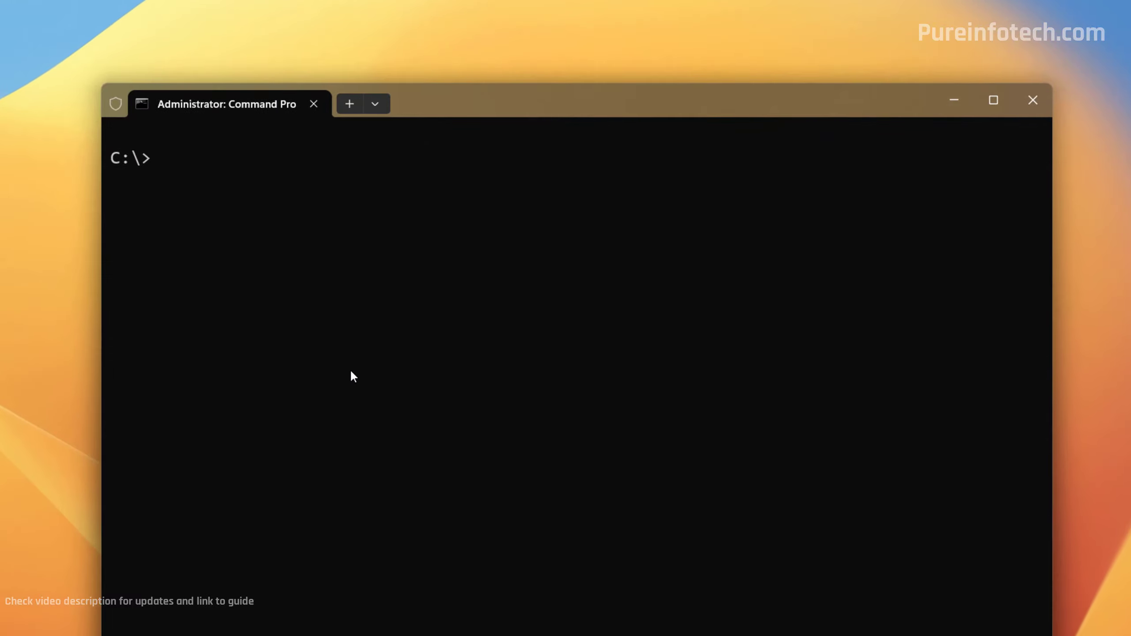
{"action": "type", "text": "bcdedit /set {bootmgr} displaybootmenu yes"}
{"action": "key", "text": "Return"}
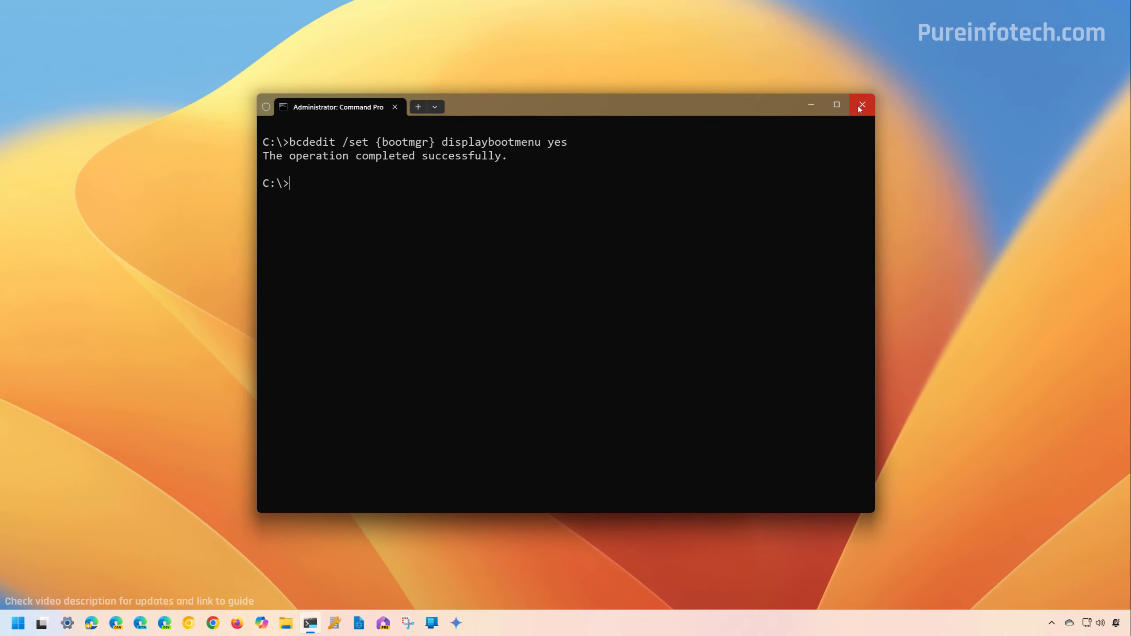
- Close the terminal and restart the PC anyway despite another signed-in user
{"action": "left_click", "coordinate": [861, 105]}
{"action": "left_click", "coordinate": [17, 623]}
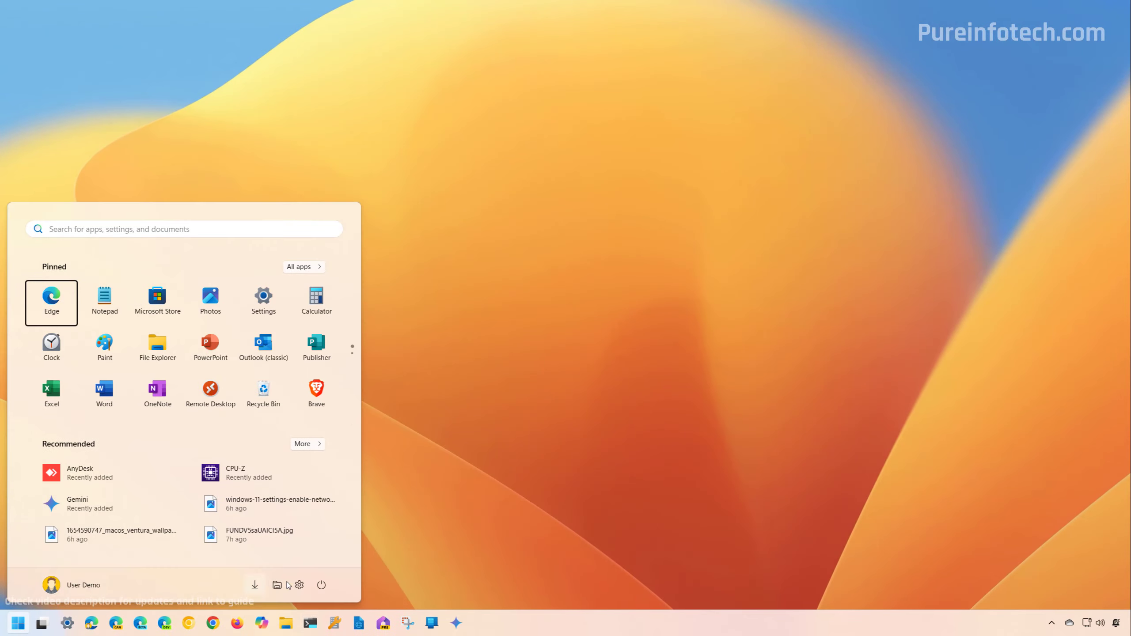
{"action": "left_click", "coordinate": [321, 585]}
{"action": "left_click", "coordinate": [325, 557]}
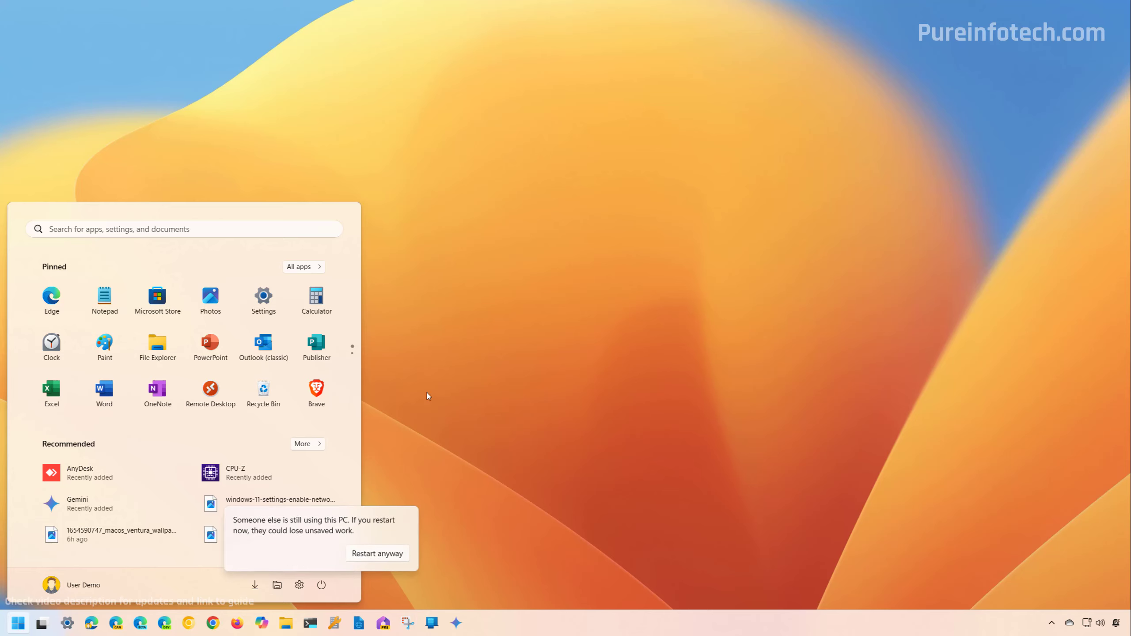
{"action": "left_click", "coordinate": [356, 553]}
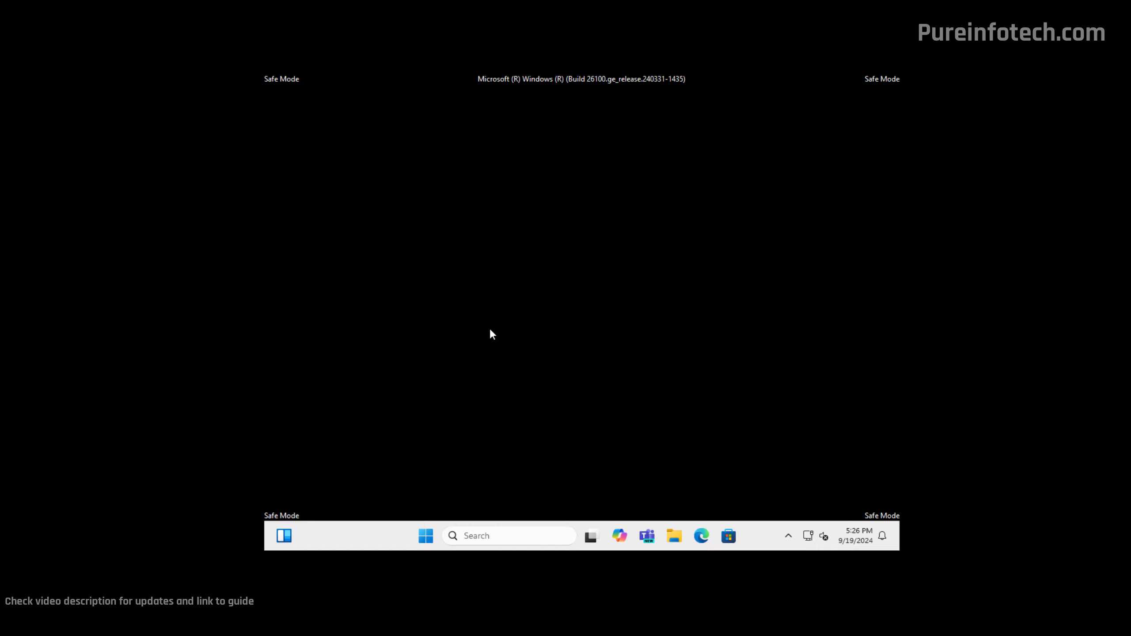
- In an administrator Command Prompt, run 'bcdedit /set {bootmgr} displaybootmenu no', then close the console
{"action": "key", "text": "super"}
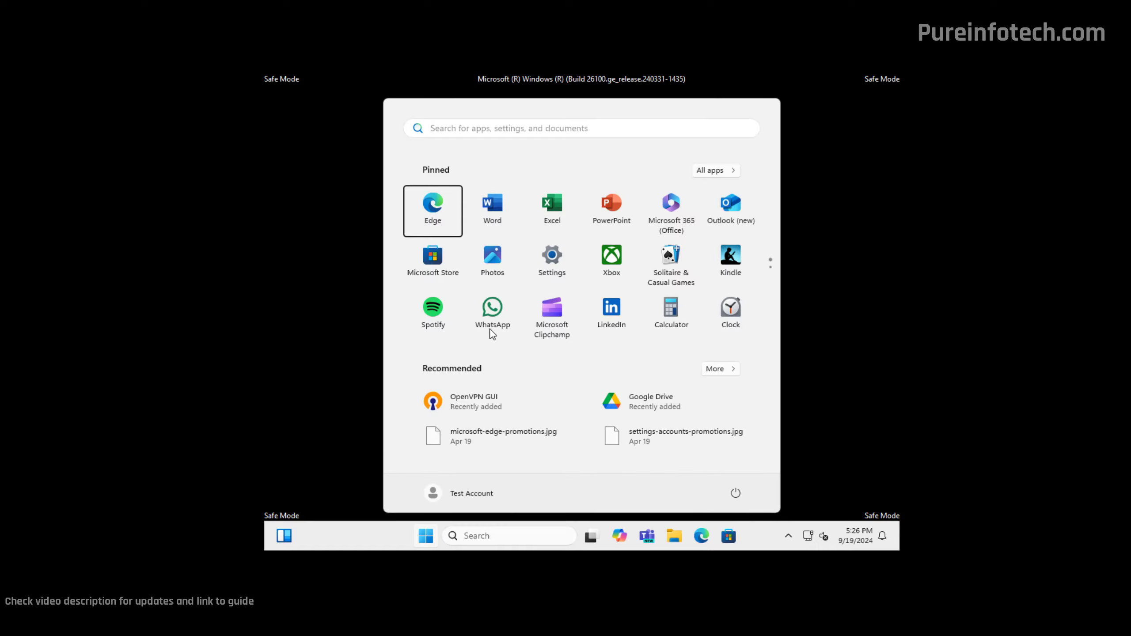
{"action": "type", "text": "comma"}
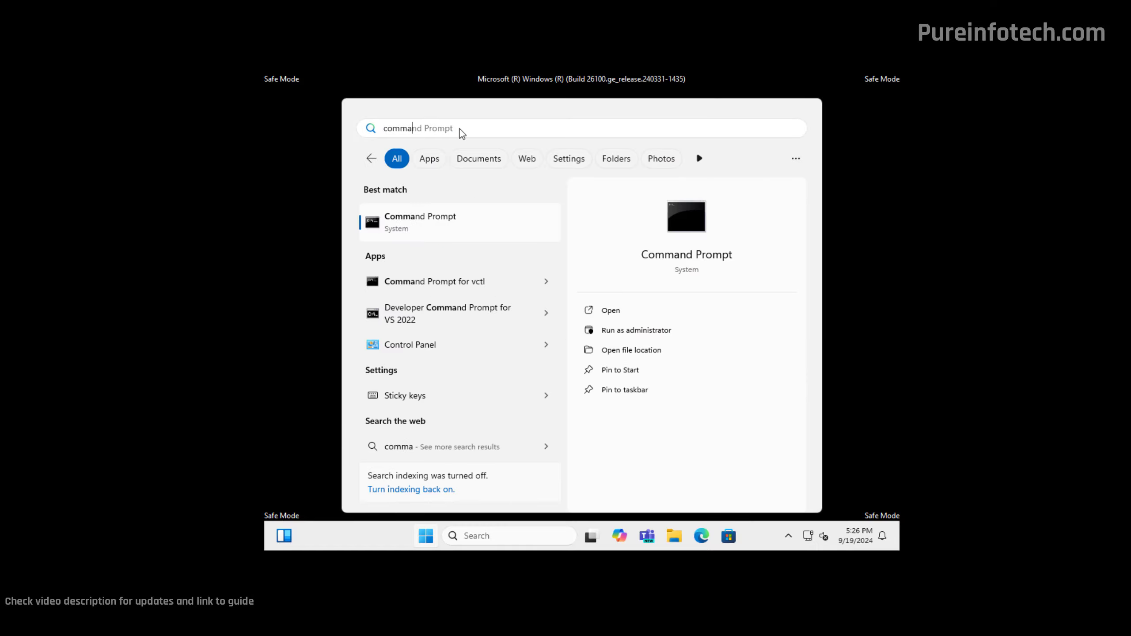
{"action": "right_click", "coordinate": [471, 222]}
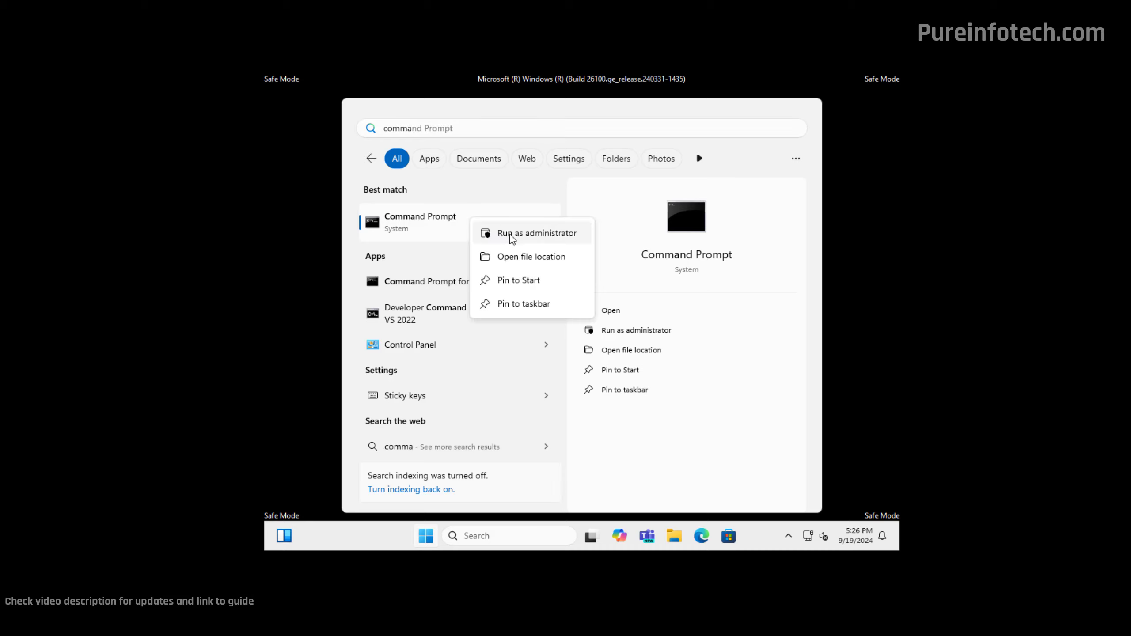
{"action": "left_click", "coordinate": [510, 239]}
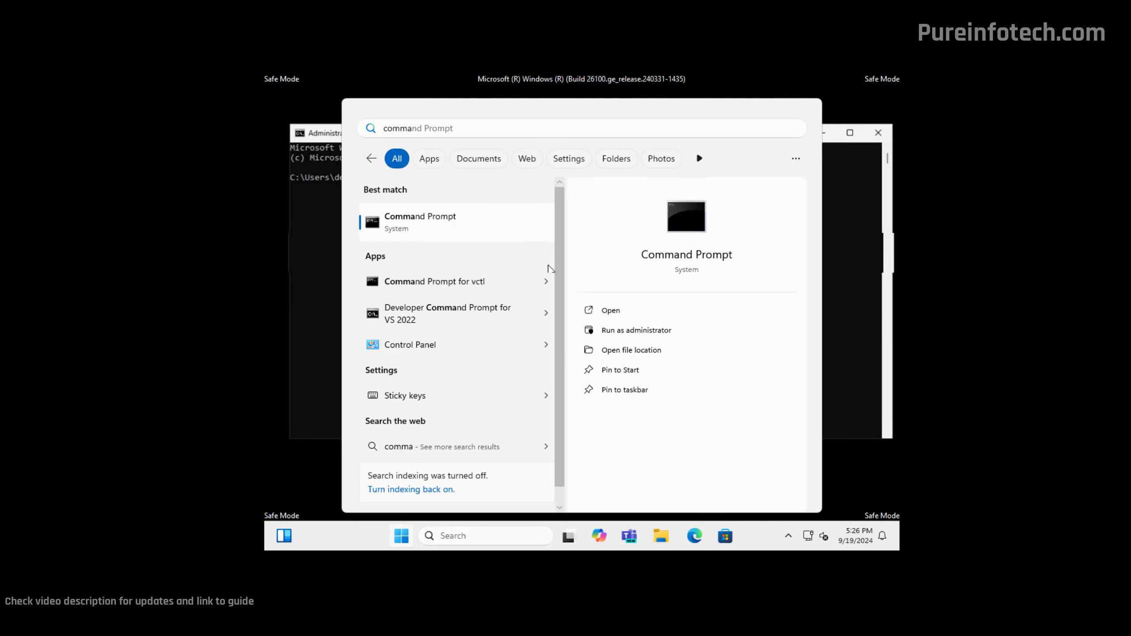
{"action": "left_click", "coordinate": [554, 267]}
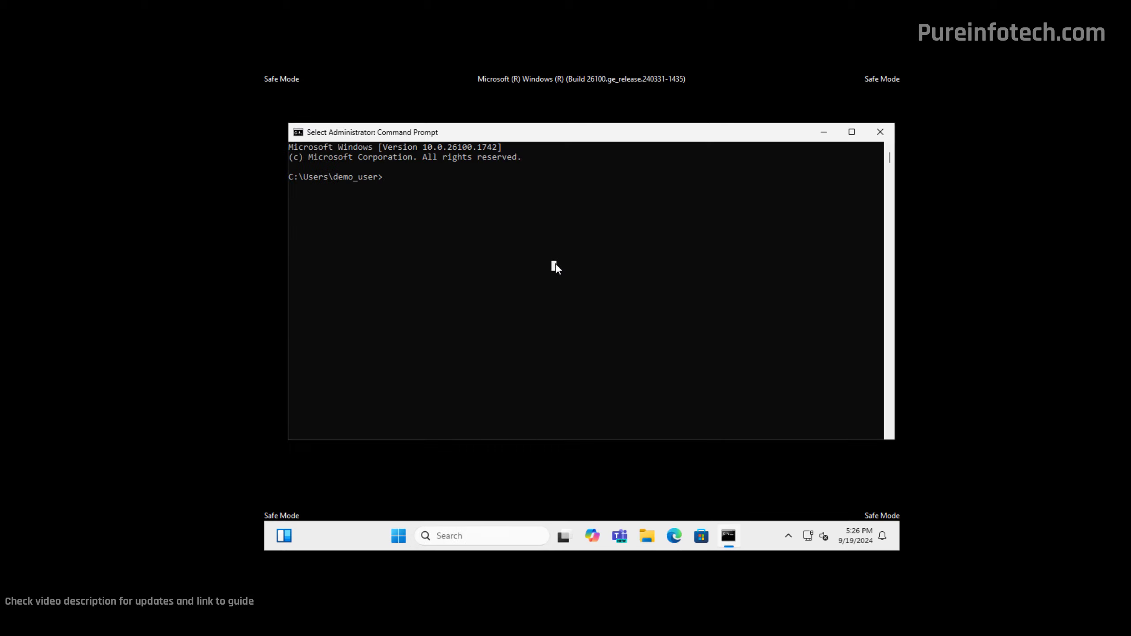
{"action": "key", "text": "Escape"}
{"action": "type", "text": "bcdedit /set {bootmgr} displaybootmenu no"}
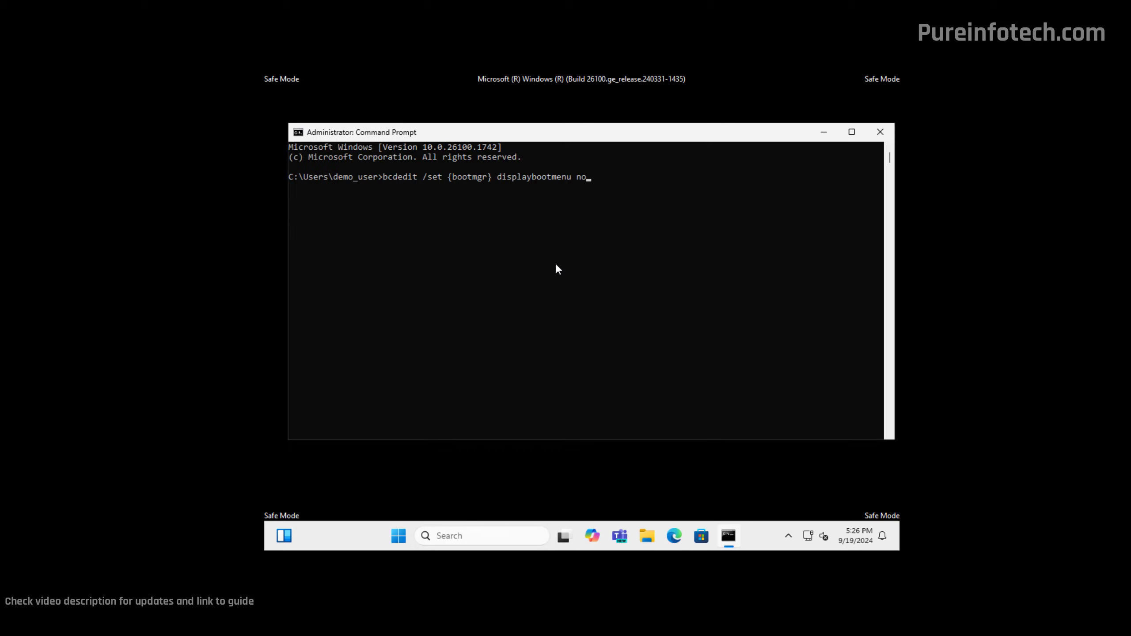
{"action": "key", "text": "Return"}
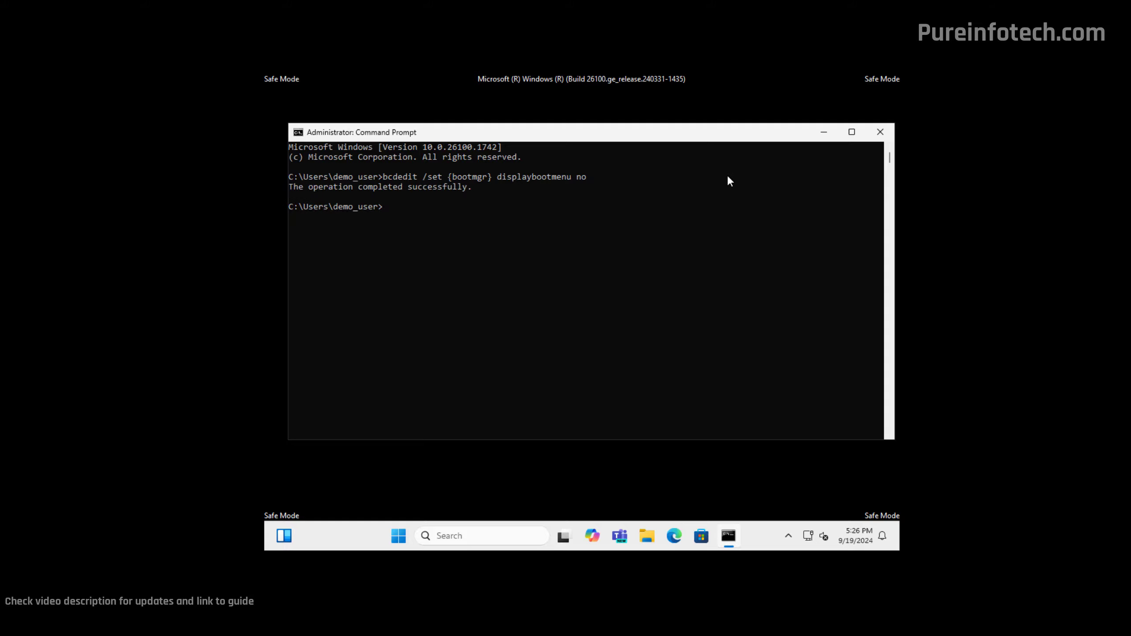
{"action": "left_click", "coordinate": [879, 132]}
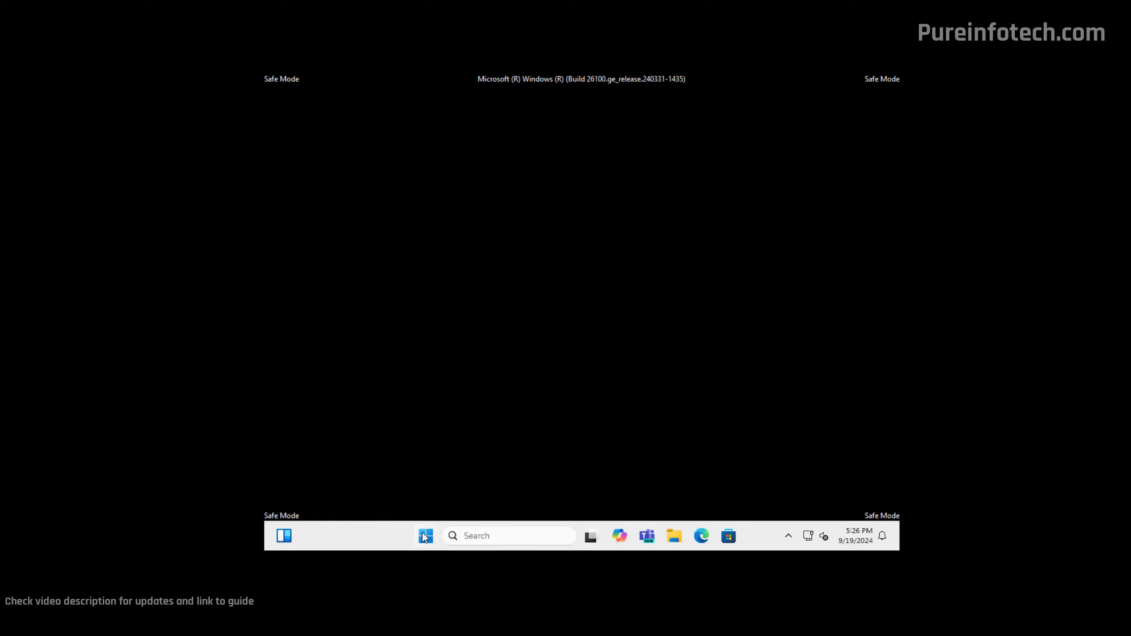
{"action": "left_click", "coordinate": [425, 537]}
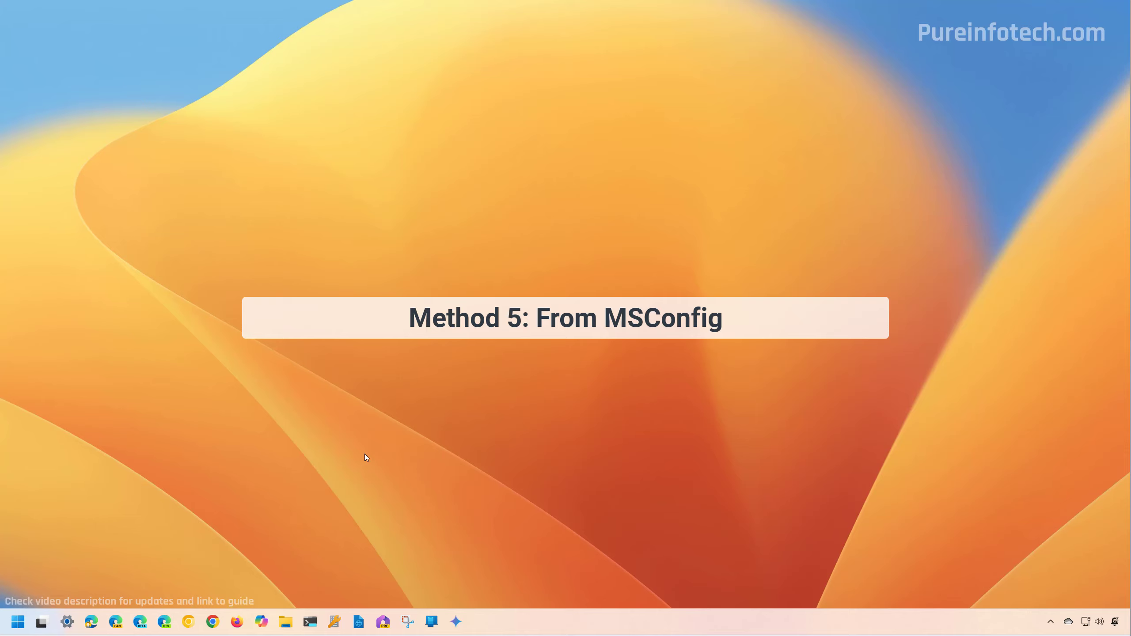
- In System Configuration's Boot tab, enable Safe boot with the Minimal option and apply it
{"action": "key", "text": "super"}
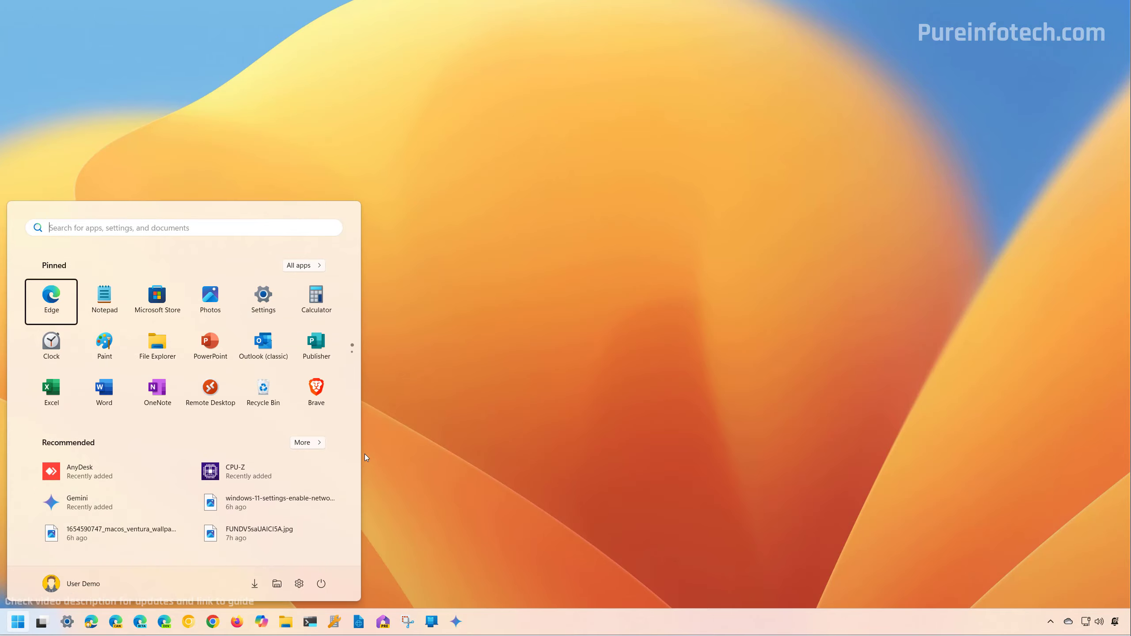
{"action": "type", "text": "msc"}
{"action": "key", "text": "Return"}
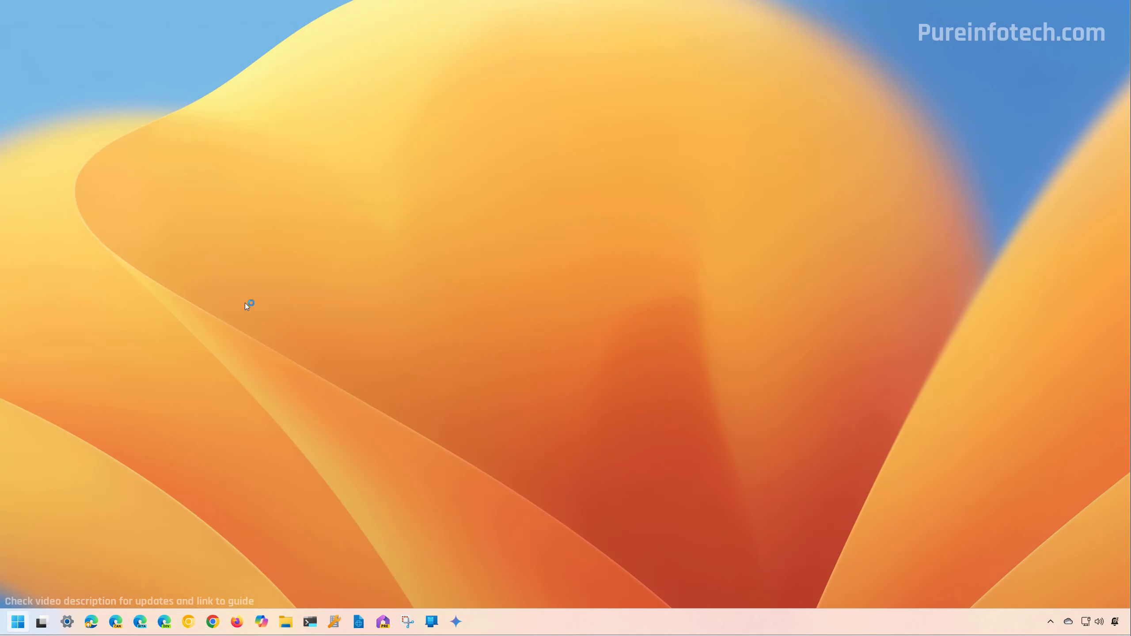
{"action": "left_click", "coordinate": [306, 130]}
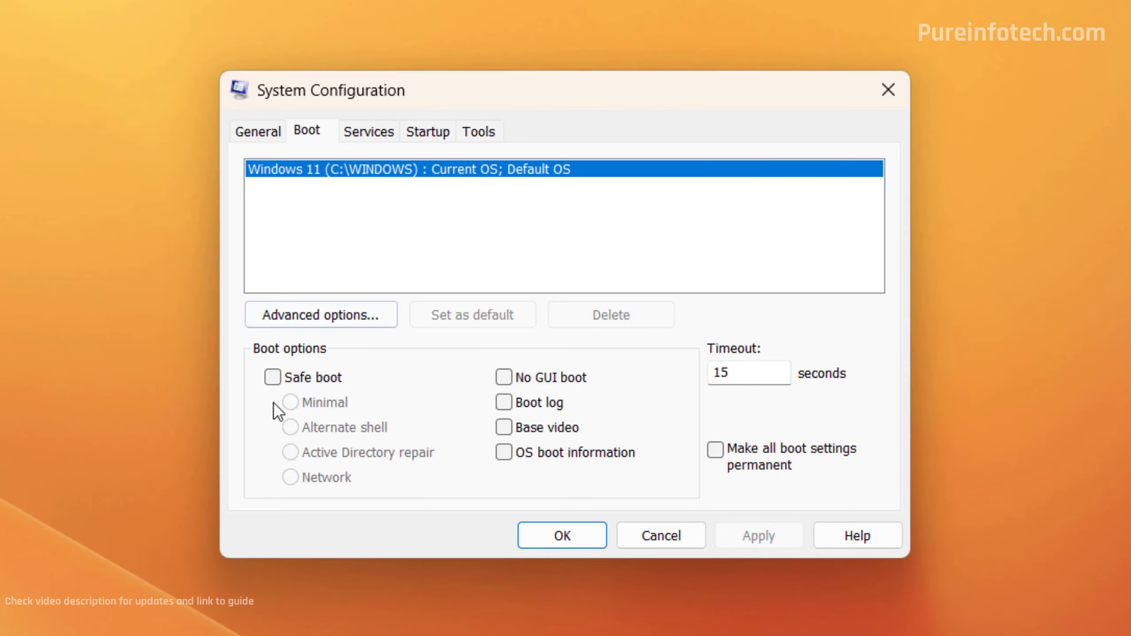
{"action": "left_click", "coordinate": [272, 377]}
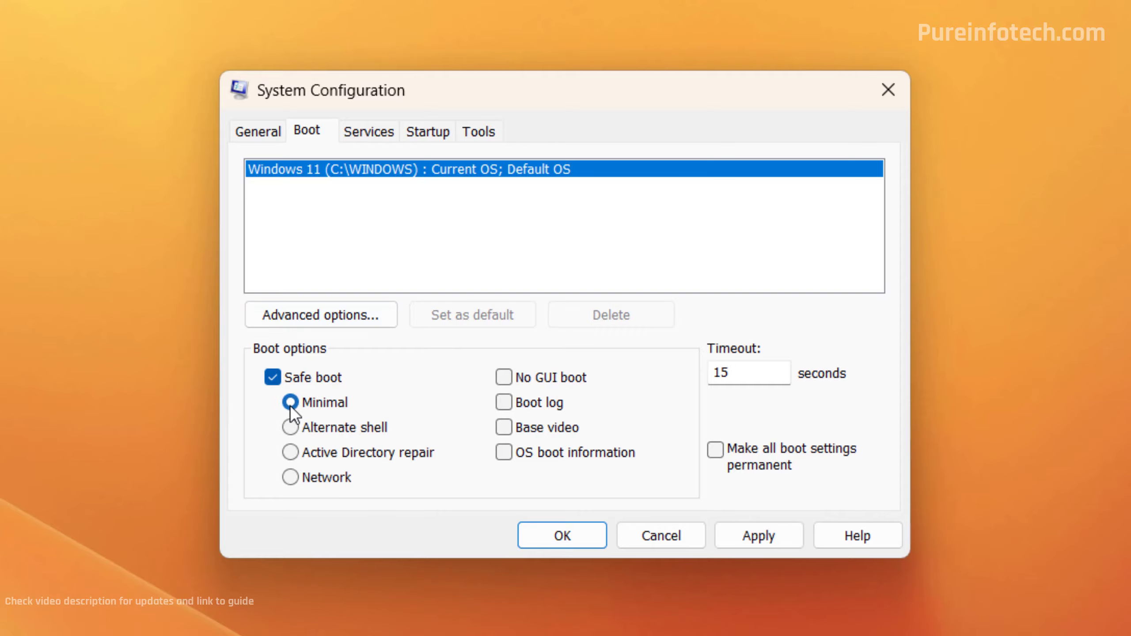
{"action": "left_click", "coordinate": [766, 539]}
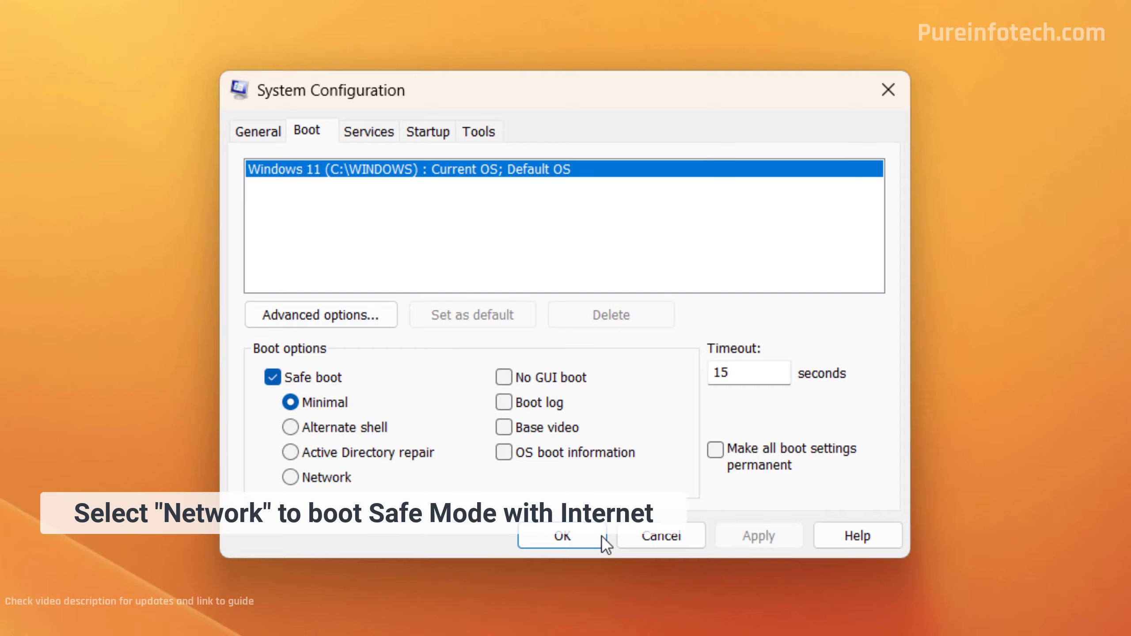
{"action": "left_click", "coordinate": [565, 537]}
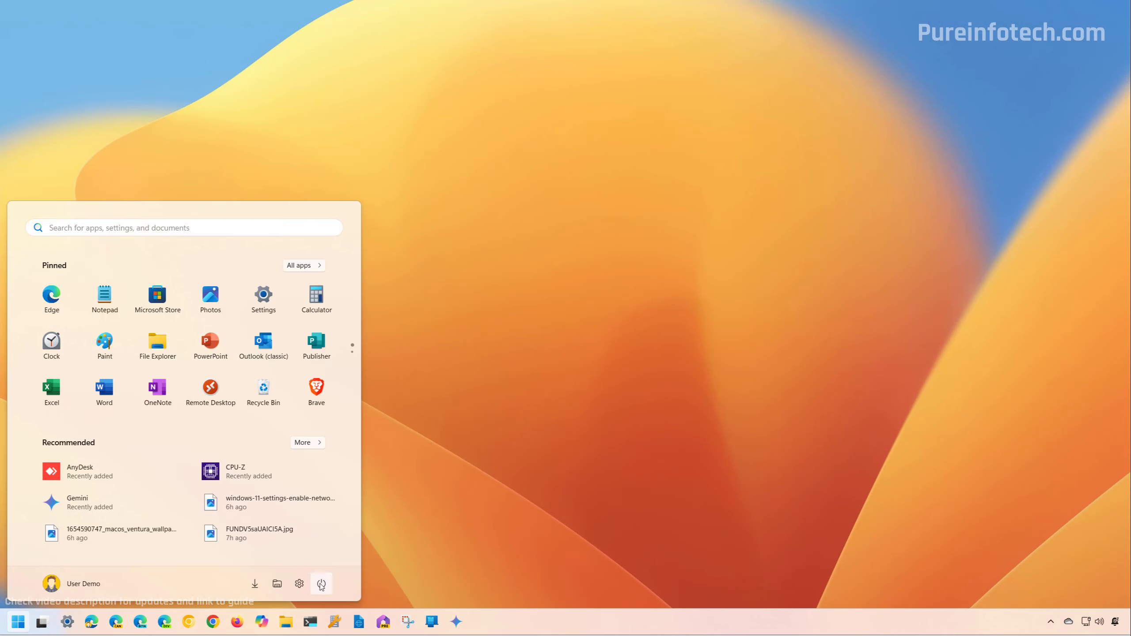
- Restart anyway despite other signed-in users, then sign in to the other account with its PIN
{"action": "left_click", "coordinate": [321, 584]}
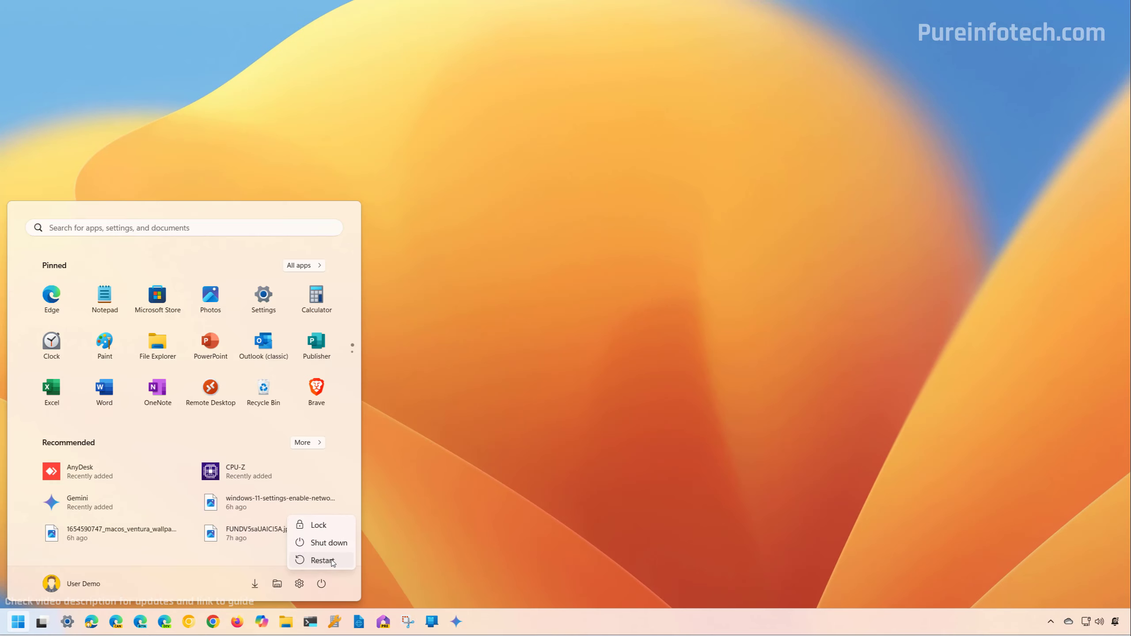
{"action": "left_click", "coordinate": [332, 562]}
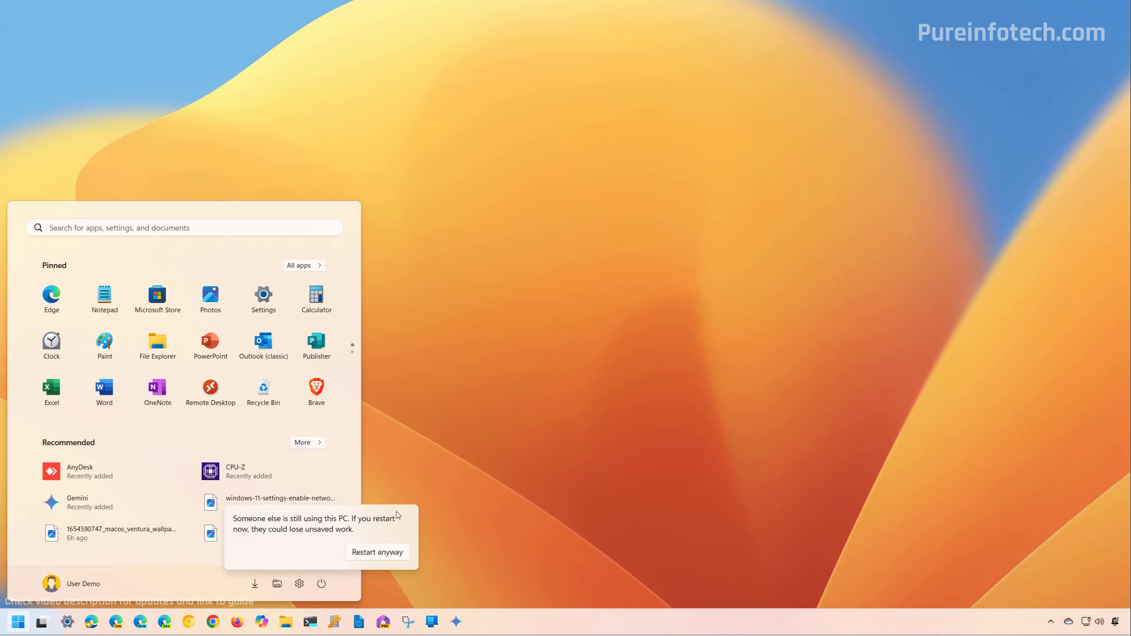
{"action": "left_click", "coordinate": [378, 552]}
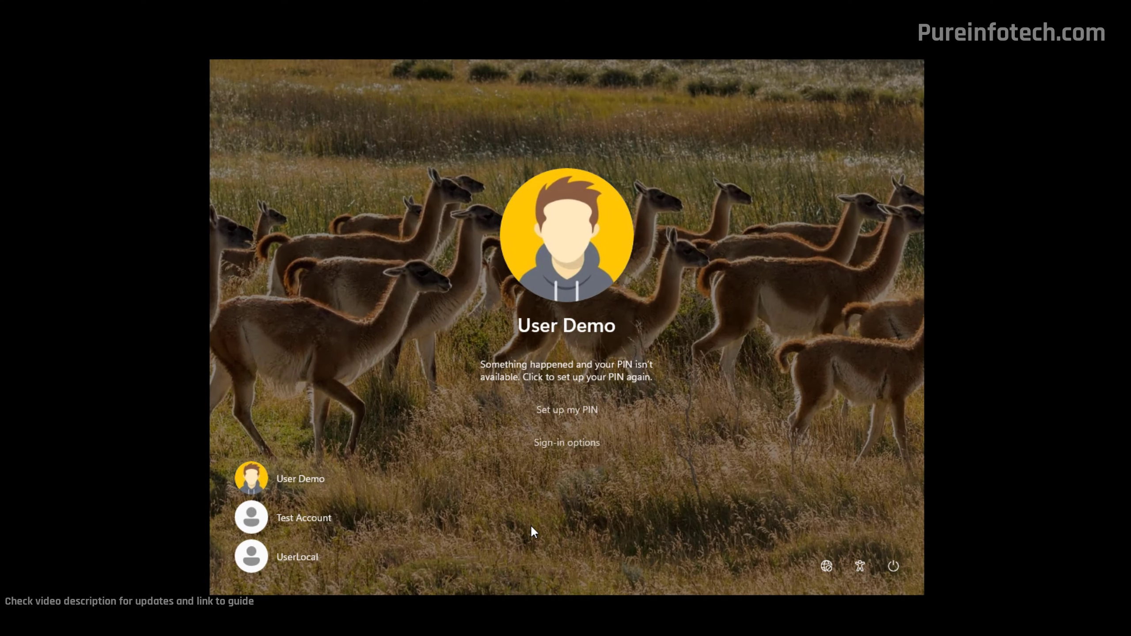
{"action": "left_click", "coordinate": [323, 520]}
{"action": "type", "text": "1234"}
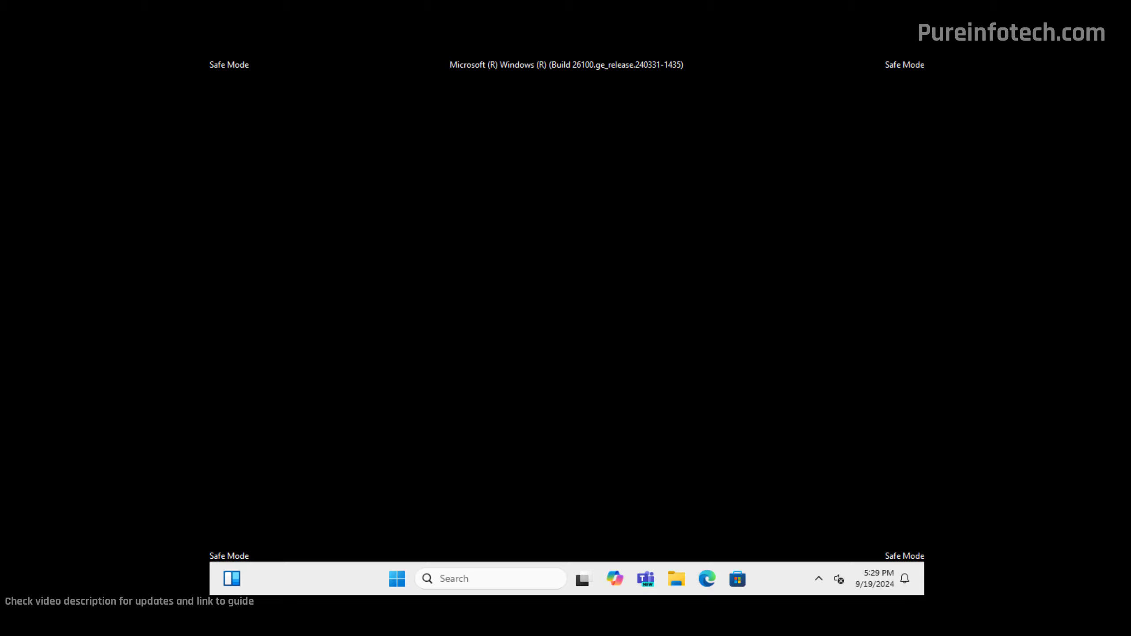
- Uncheck Safe boot in System Configuration's Boot tab, apply, and dismiss the restart-blocked warning
{"action": "key", "text": "super"}
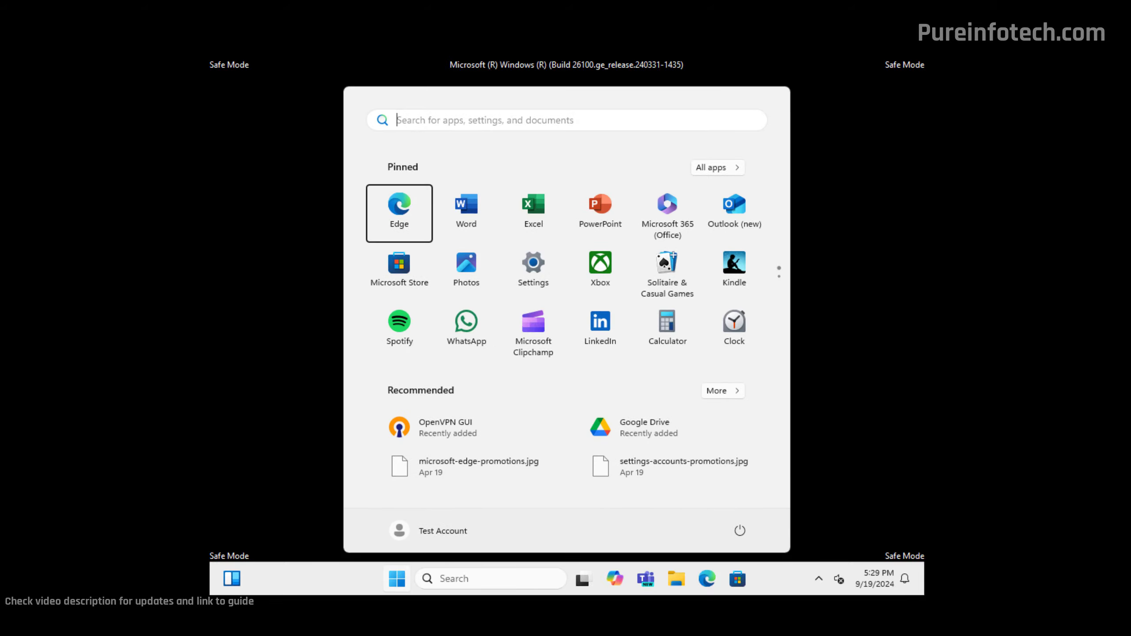
{"action": "left_click", "coordinate": [493, 120]}
{"action": "type", "text": "msconf"}
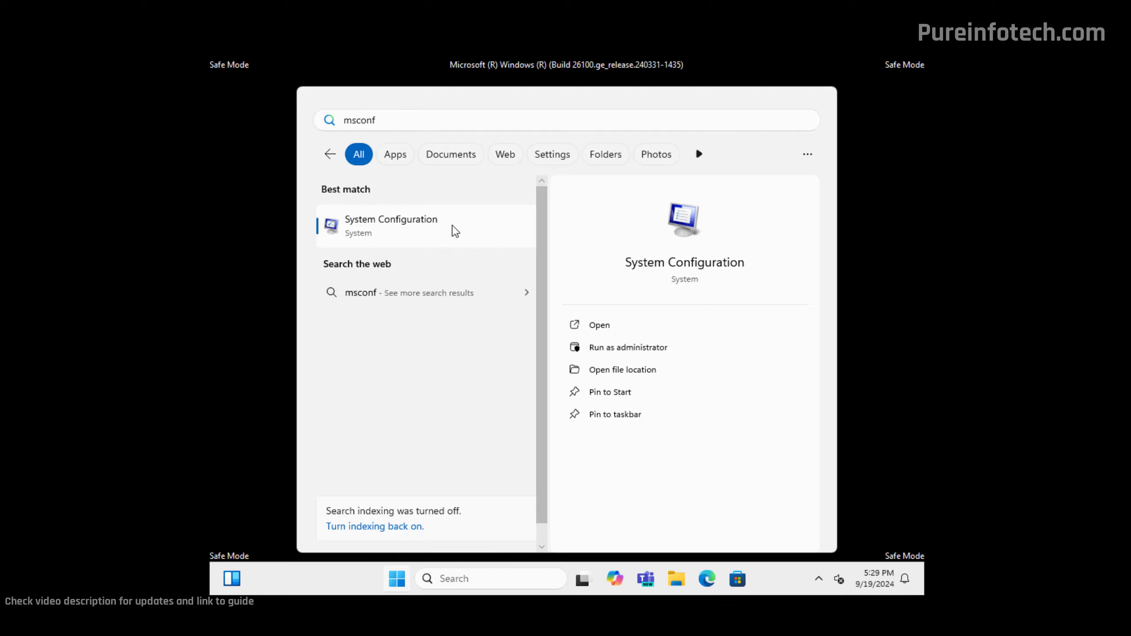
{"action": "left_click", "coordinate": [455, 231]}
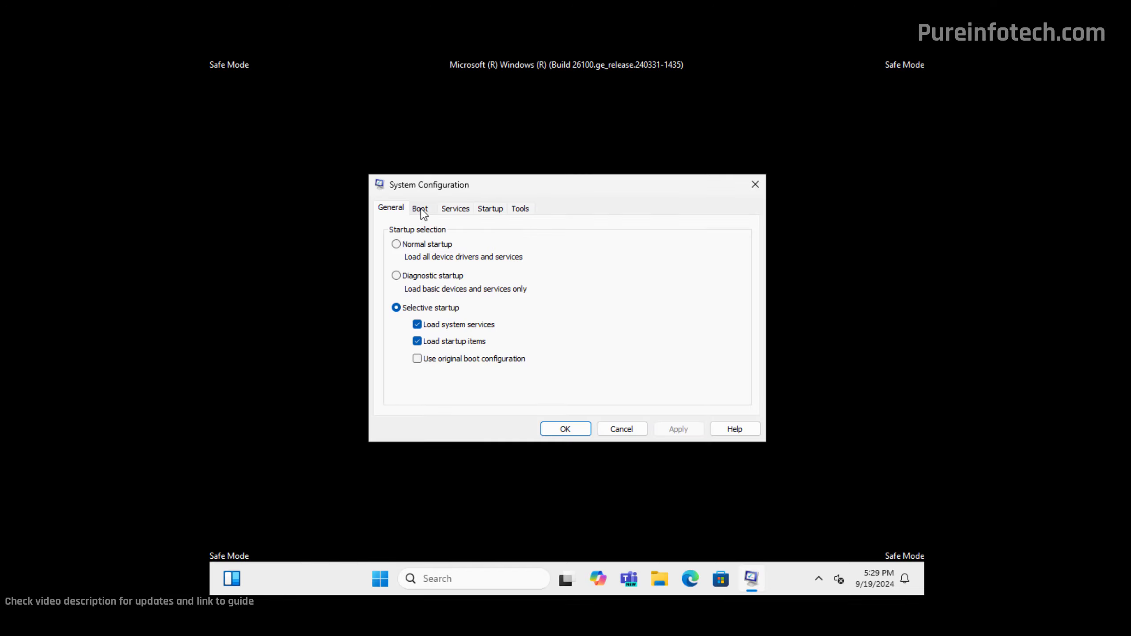
{"action": "left_click", "coordinate": [420, 209]}
{"action": "left_click", "coordinate": [399, 342]}
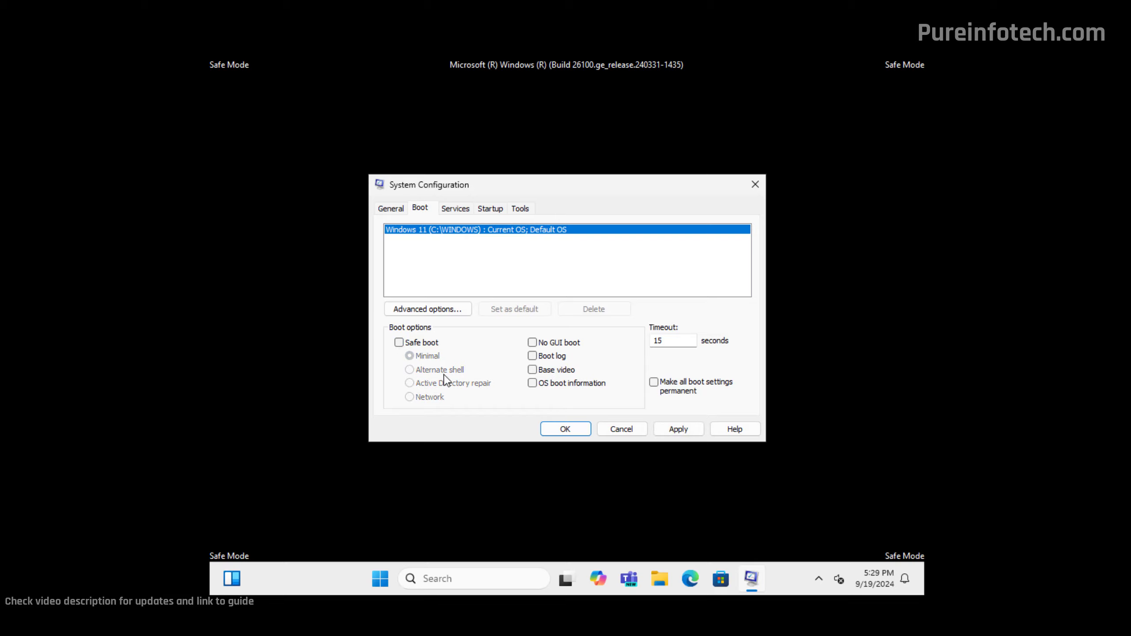
{"action": "left_click", "coordinate": [677, 429]}
{"action": "left_click", "coordinate": [581, 430]}
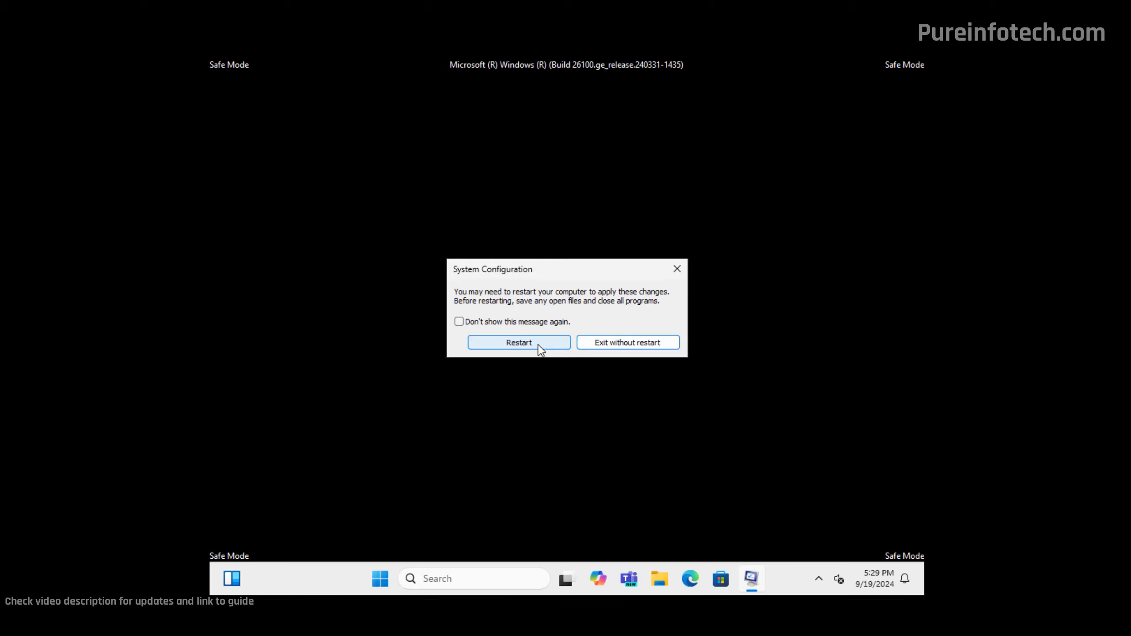
{"action": "left_click", "coordinate": [538, 345]}
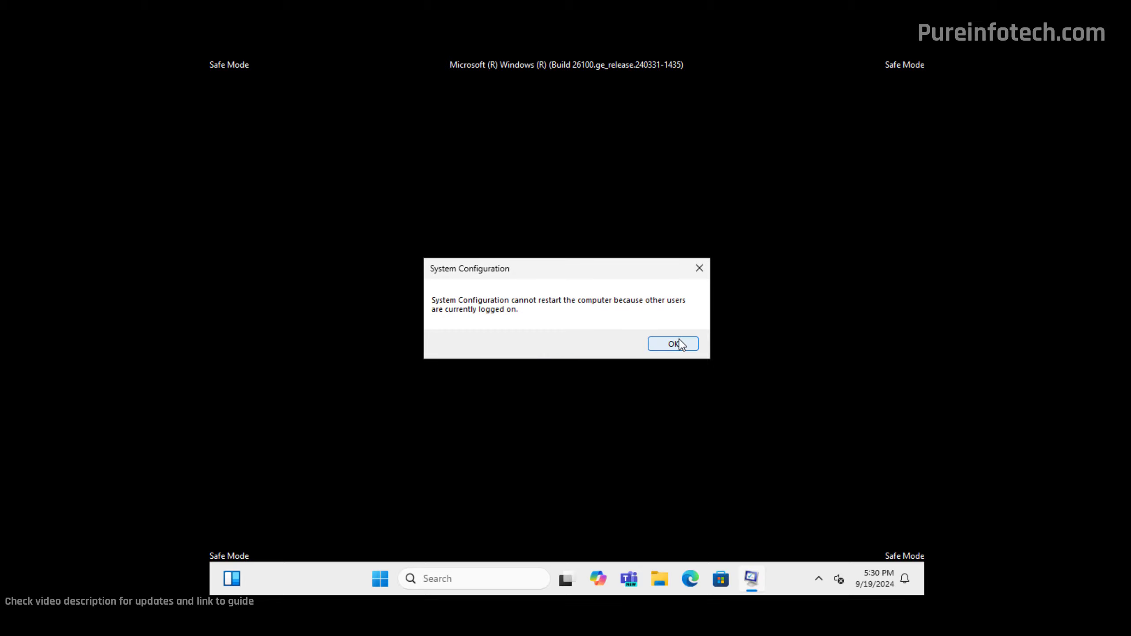